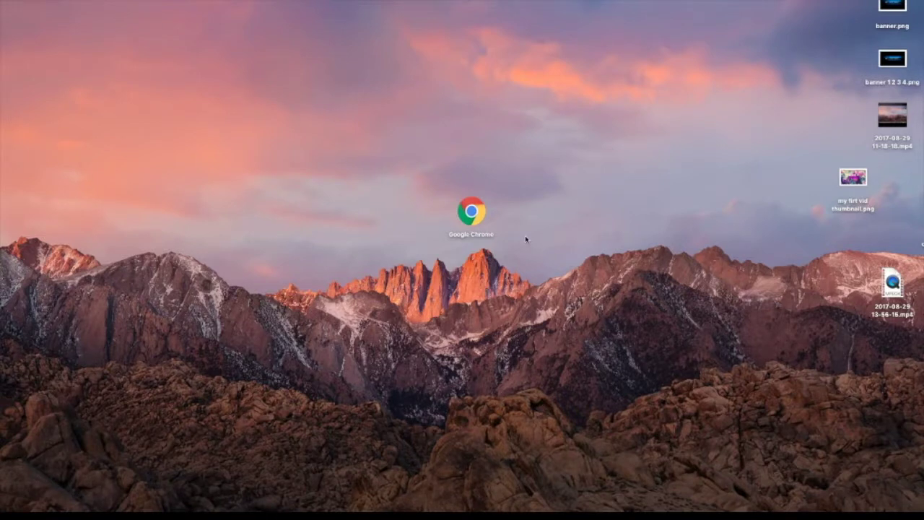
- Launch Google Chrome from the desktop icon
left_click(469, 216)
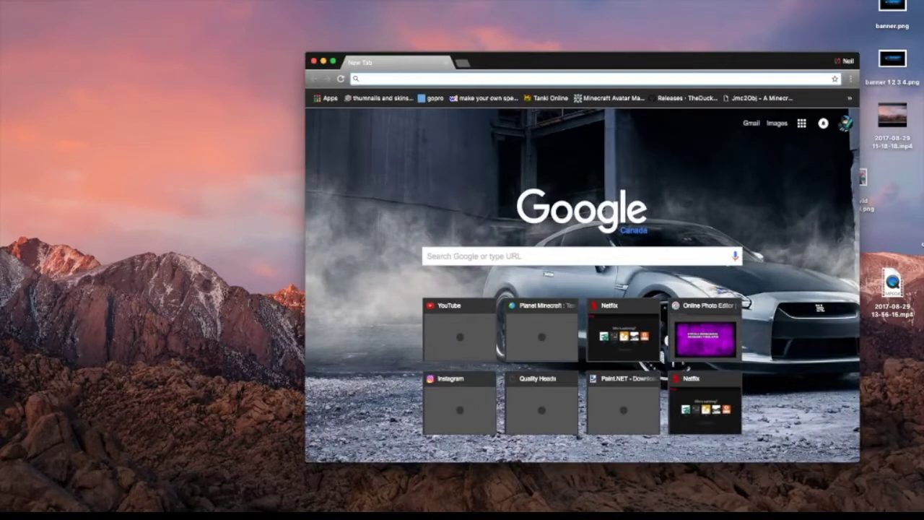
- Maximize Chrome, search Google for 'pixlr', and load the Pixlr Editor online photo editor
left_click(333, 61)
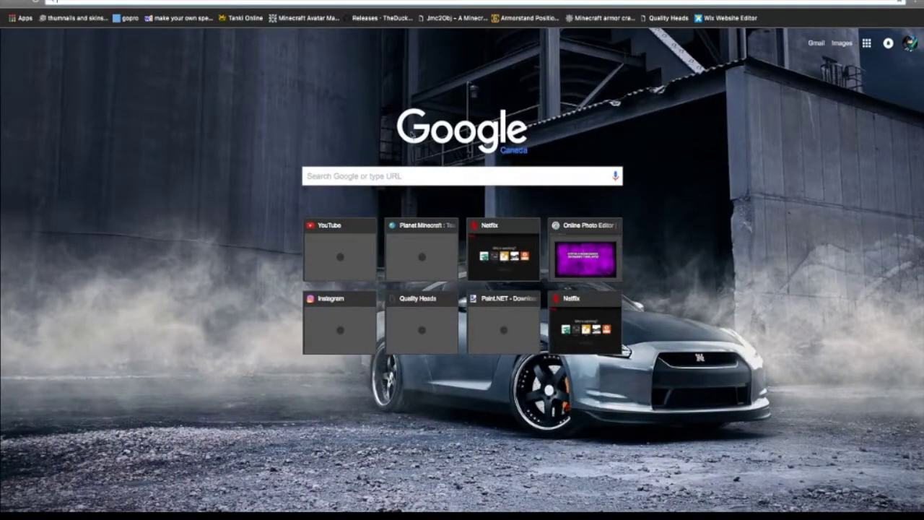
left_click(442, 179)
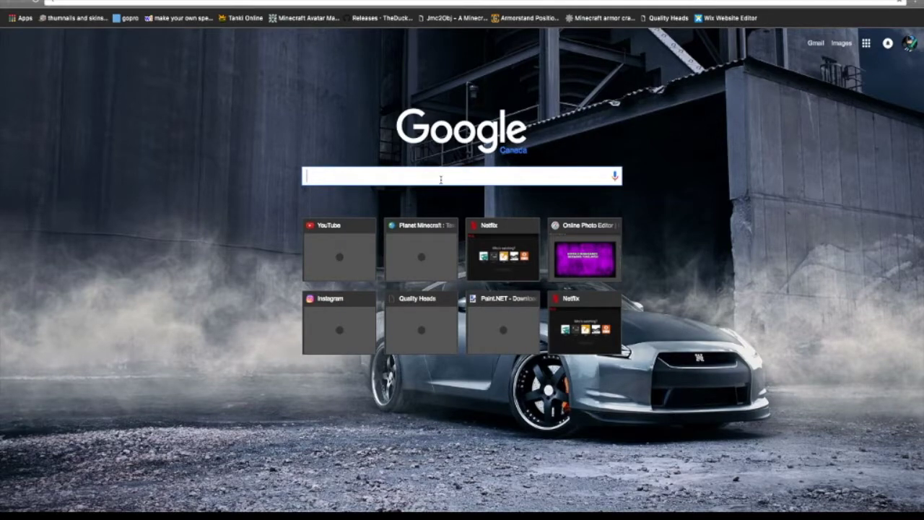
type("pixlr")
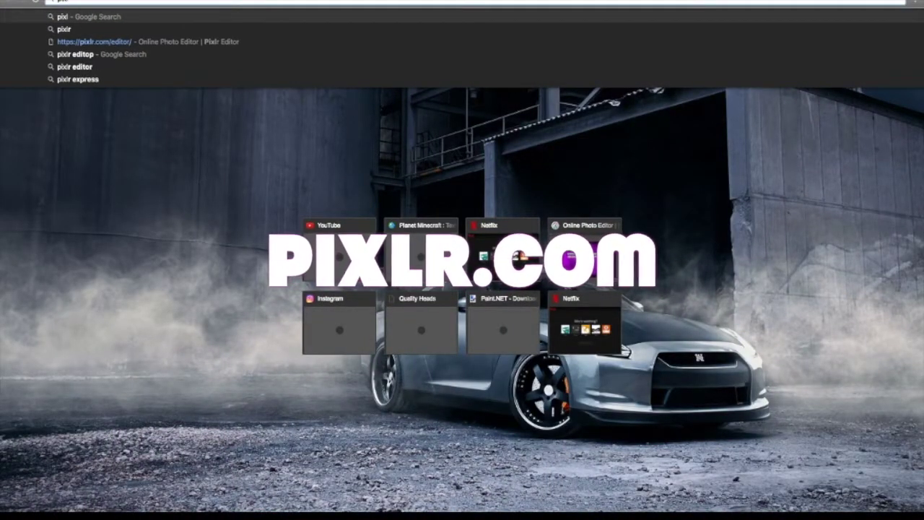
key("Return")
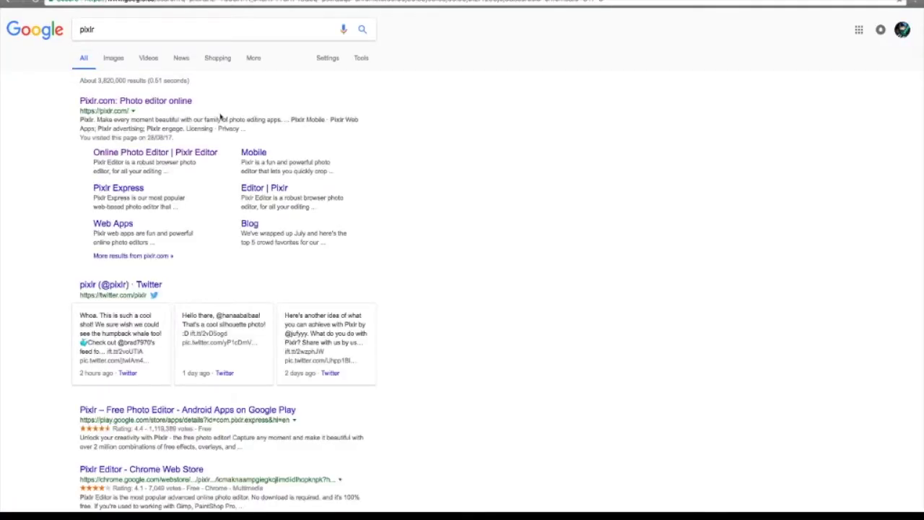
left_click(196, 151)
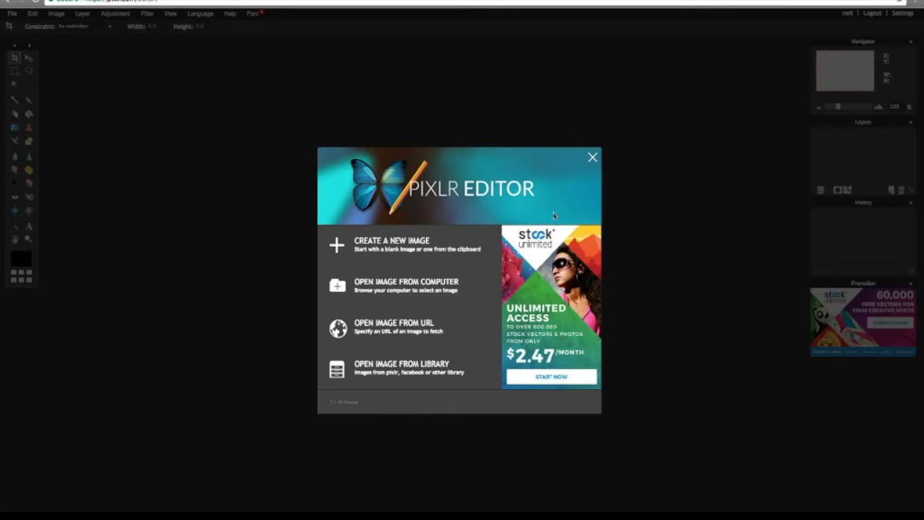
- Create a new transparent 2560 × 1440 image named 'banner'
left_click(474, 241)
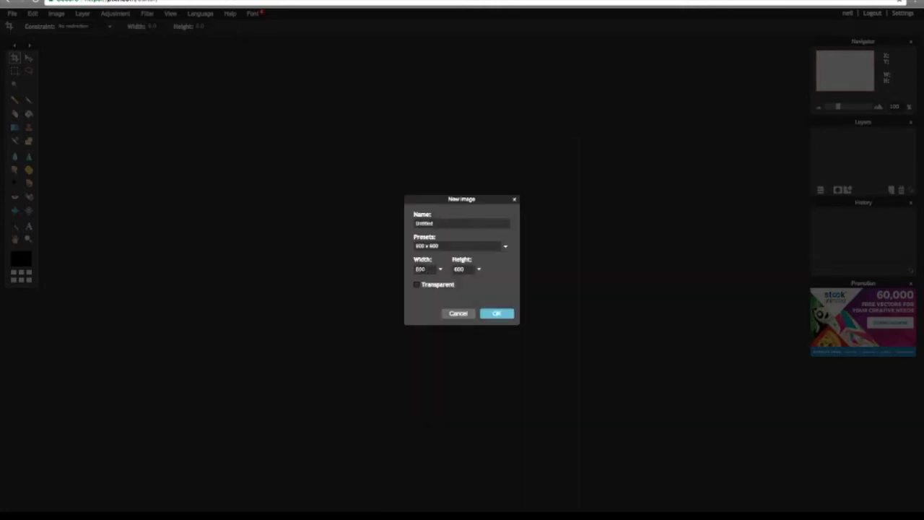
key("BackSpace")
key("BackSpace")
key("BackSpace")
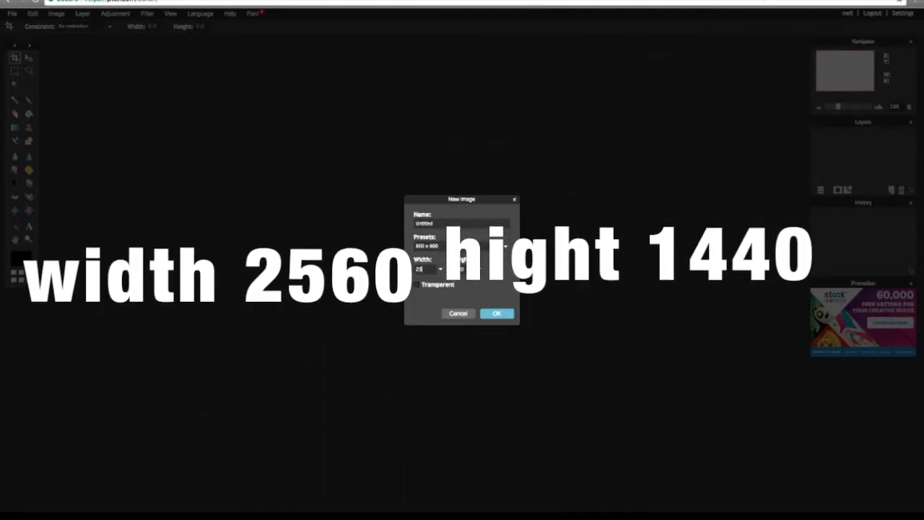
type("60")
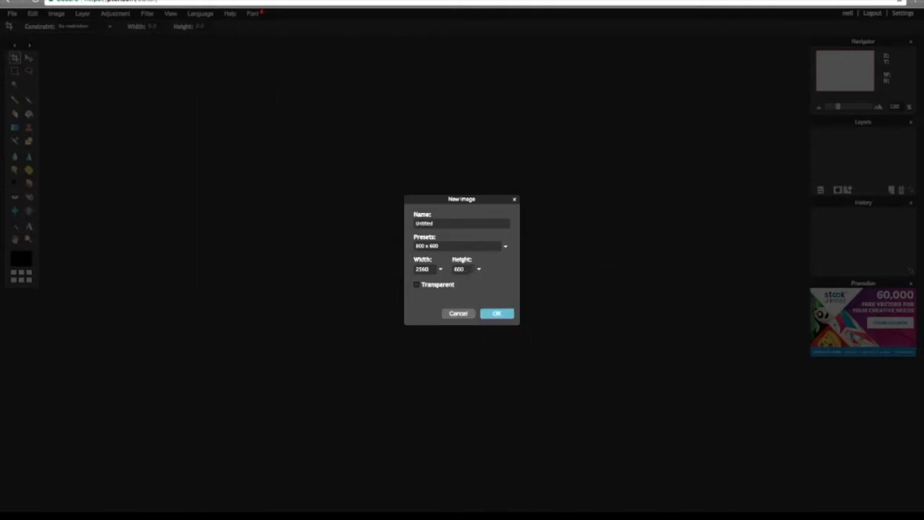
key("Tab")
key("BackSpace")
left_click(416, 285)
key("ctrl+a")
key("BackSpace")
left_click(498, 313)
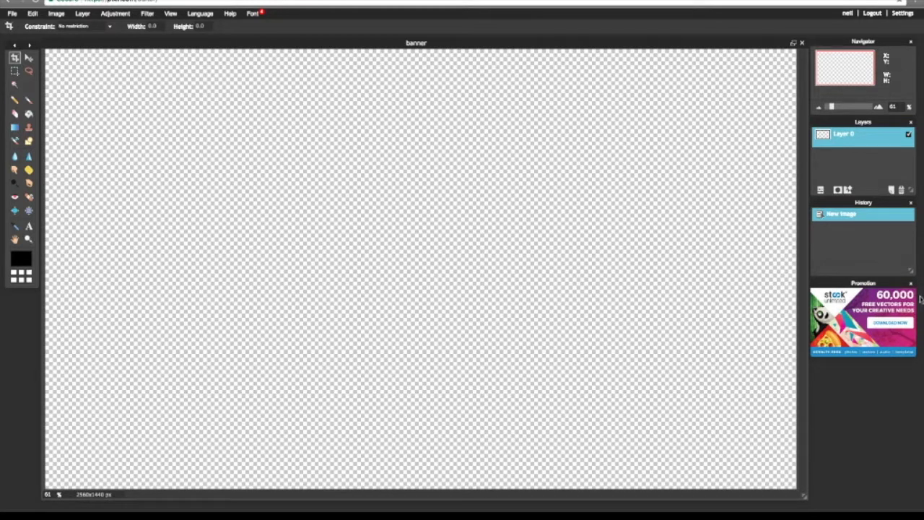
- Close the promotion panel, add and delete a spare layer, then choose Layer > Open image as layer
left_click(912, 283)
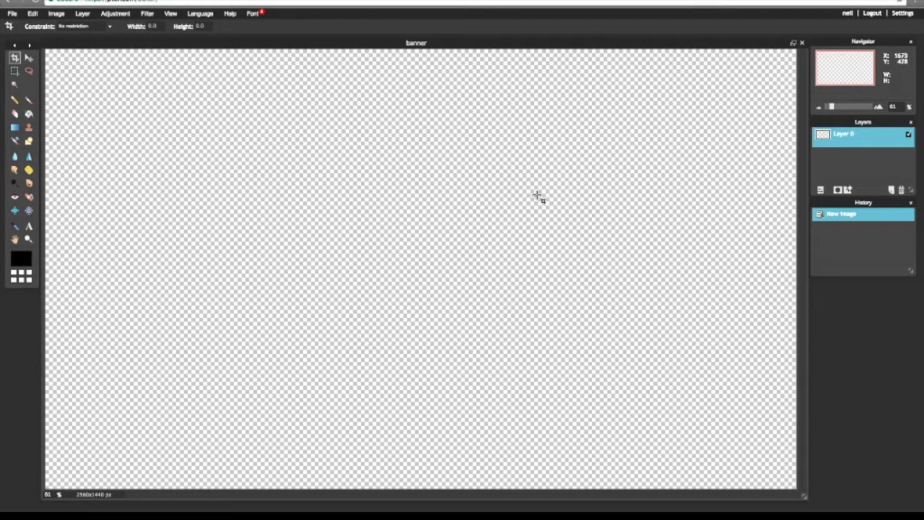
left_click(892, 190)
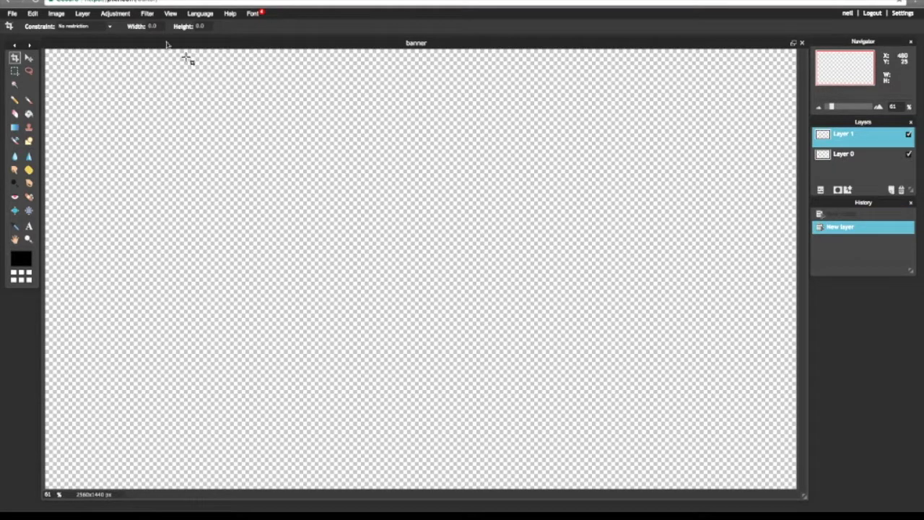
left_click(901, 189)
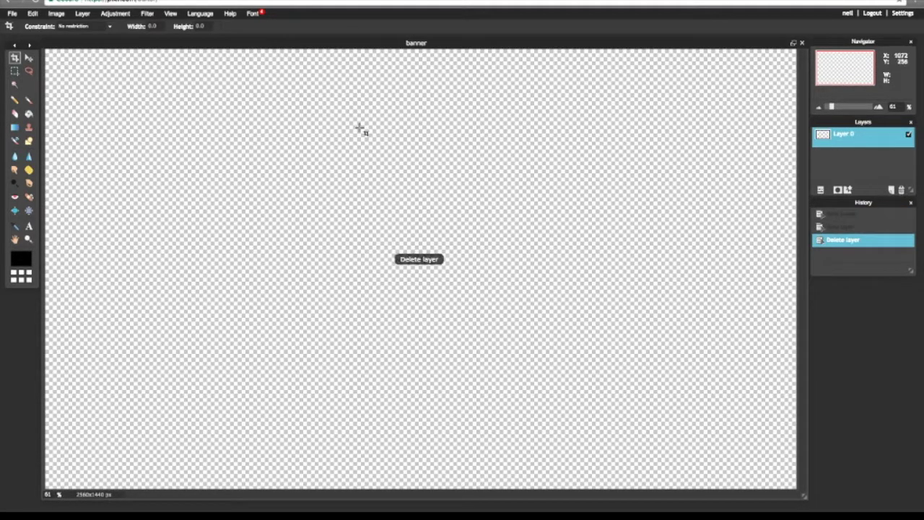
left_click(83, 13)
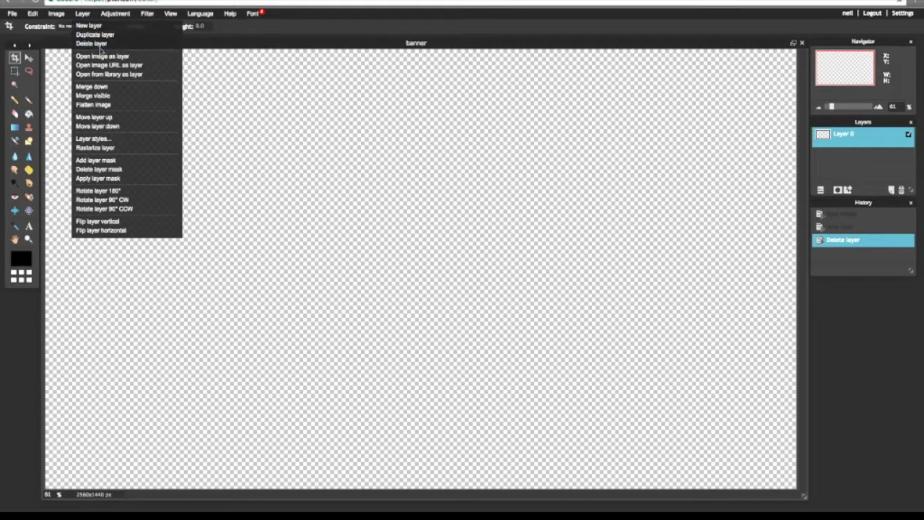
left_click(103, 57)
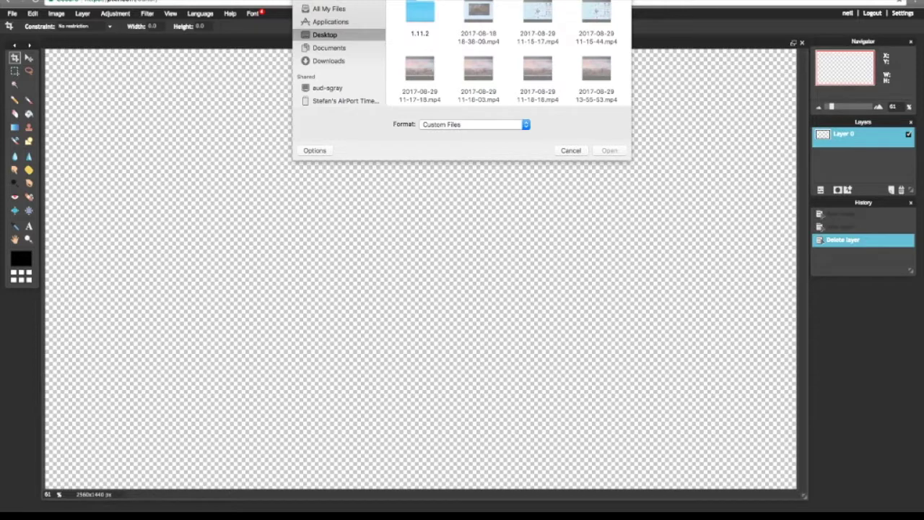
- Search for 'fire' and import Channel Art Template (Fireworks).jpg as a new layer
type("fire")
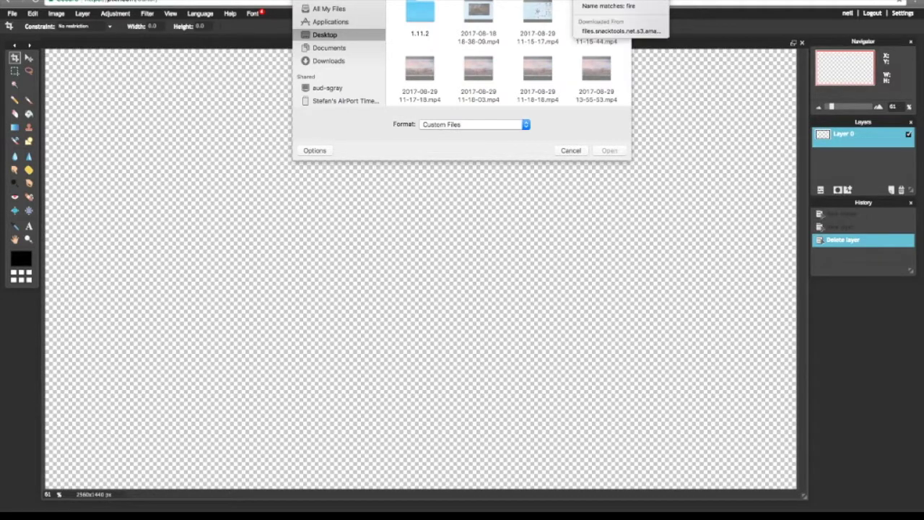
left_click(418, 37)
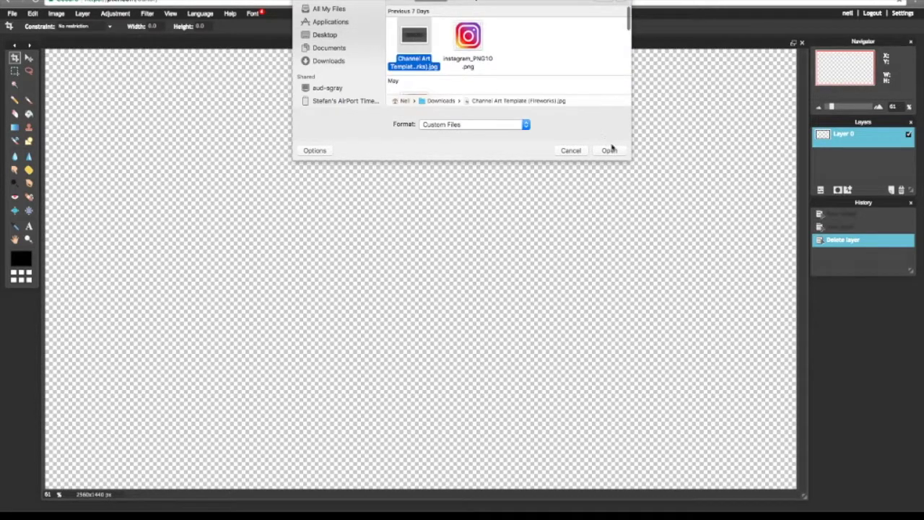
left_click(610, 151)
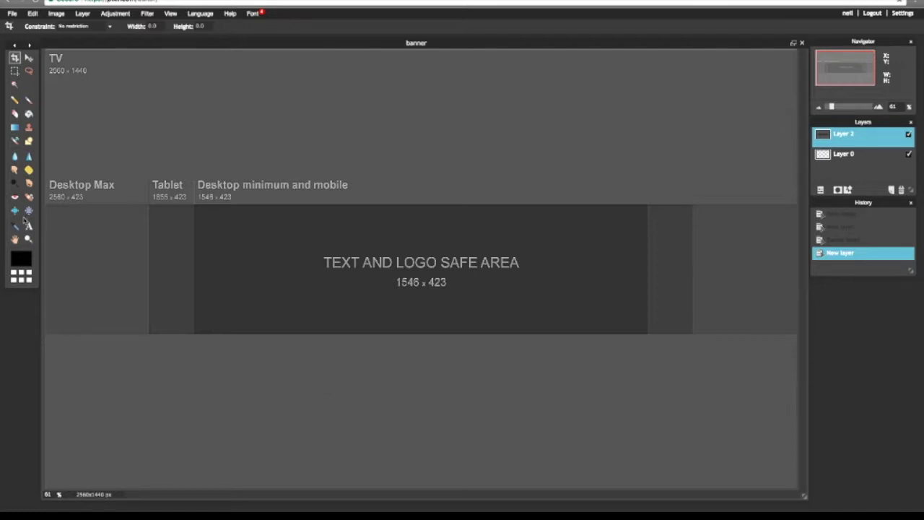
- Add the channel owner's name as black Verdana text at size 130, shifted slightly up-left
left_click(29, 226)
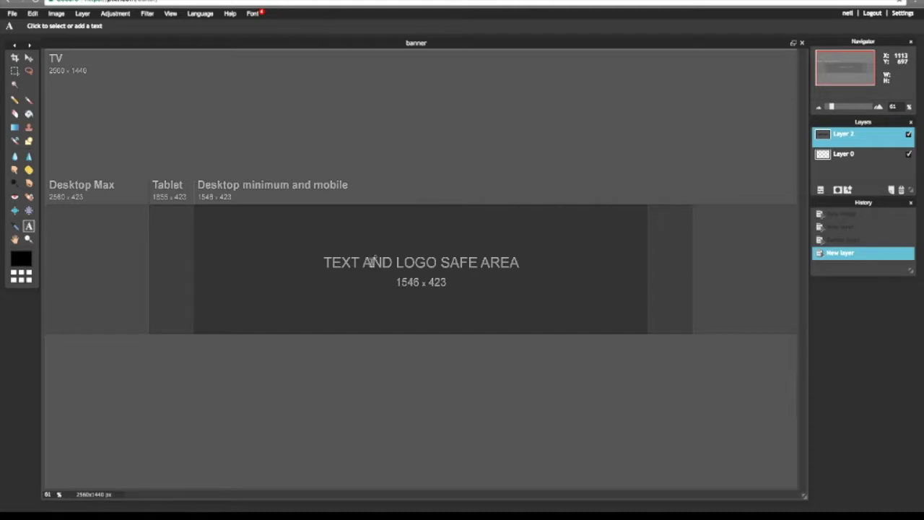
left_click(371, 260)
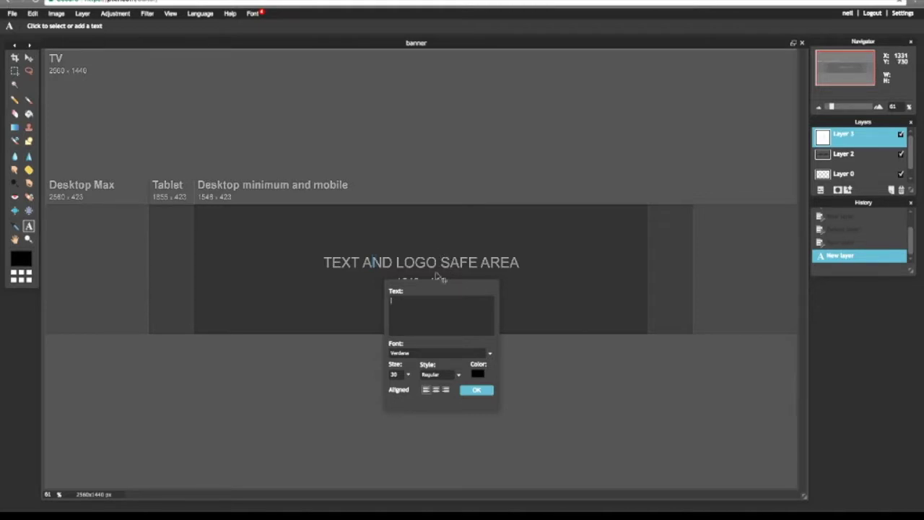
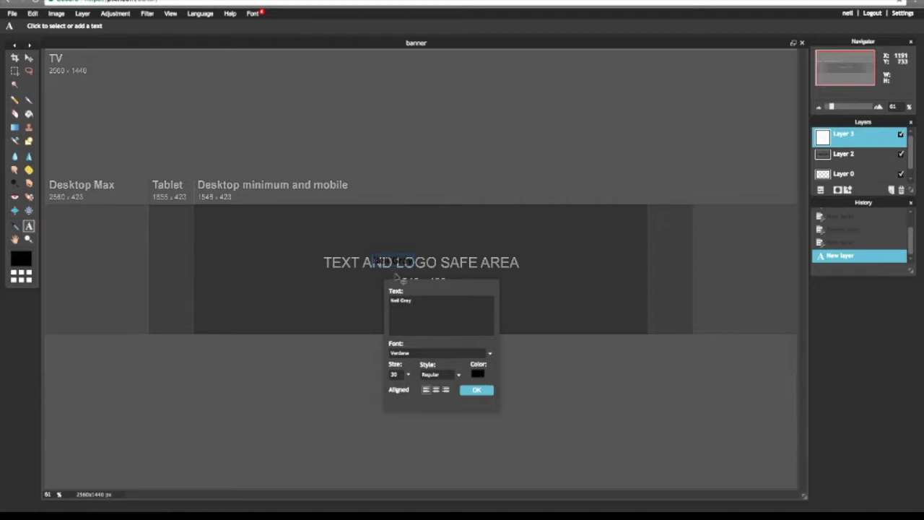
left_click(408, 374)
left_click_drag(373, 389, 420, 392)
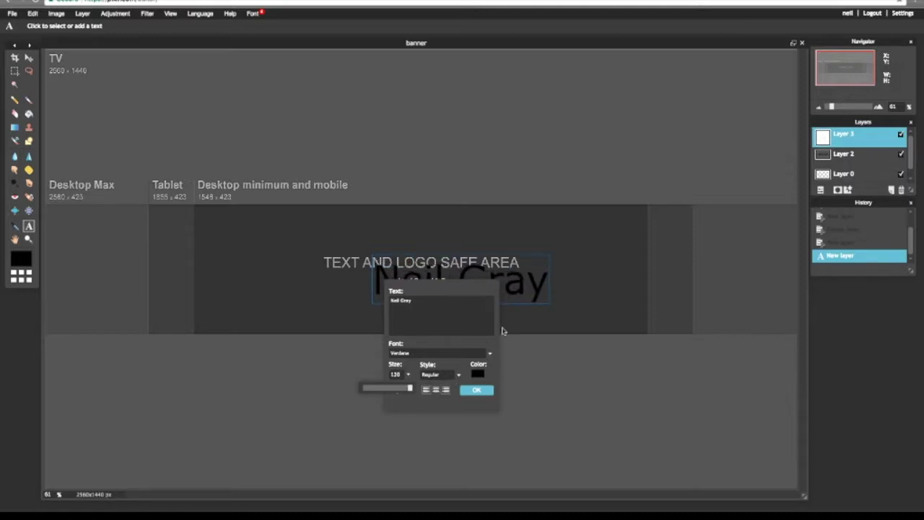
left_click_drag(533, 285, 508, 267)
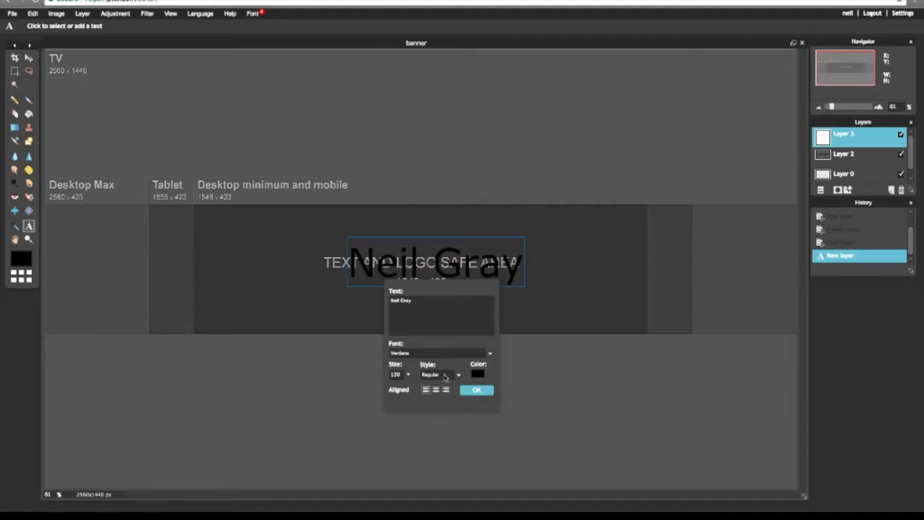
- Try Bold style on the name text, then set it back to Regular
left_click(445, 377)
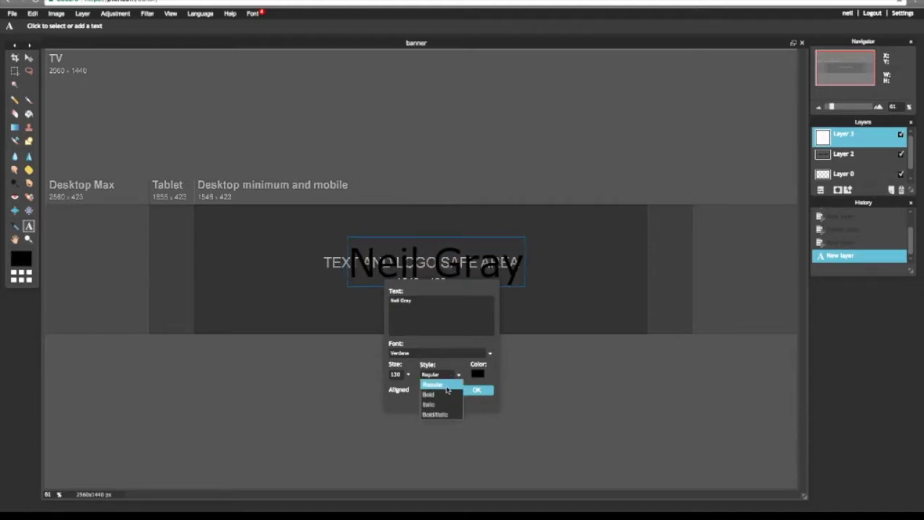
left_click(440, 393)
left_click(441, 375)
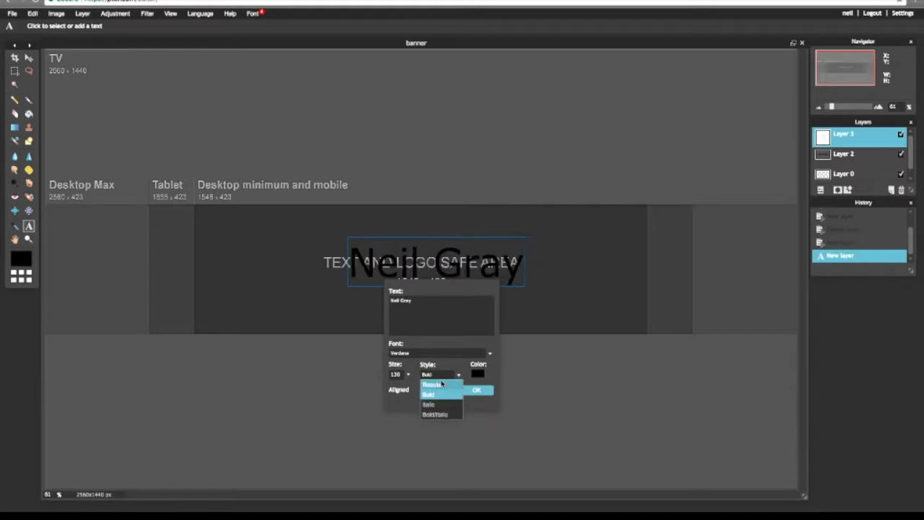
left_click(443, 387)
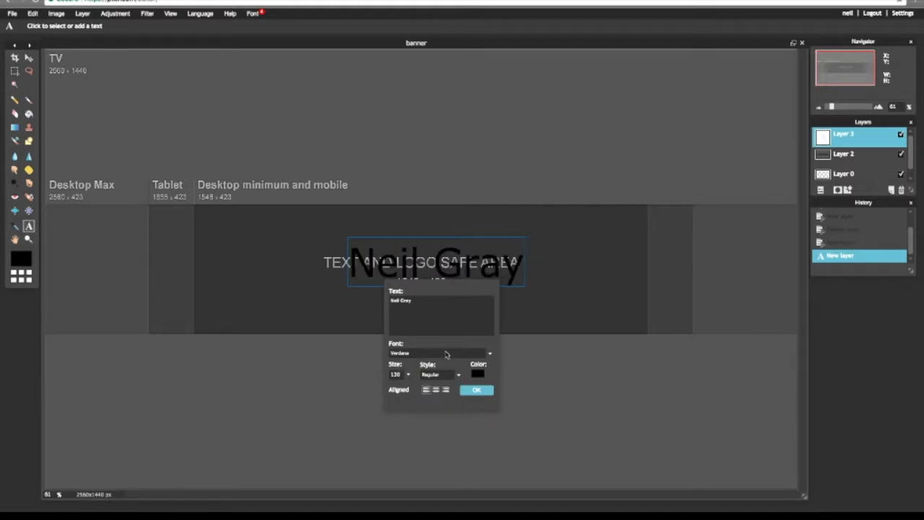
- Change the name text font to Beauty and the Beast
left_click(448, 355)
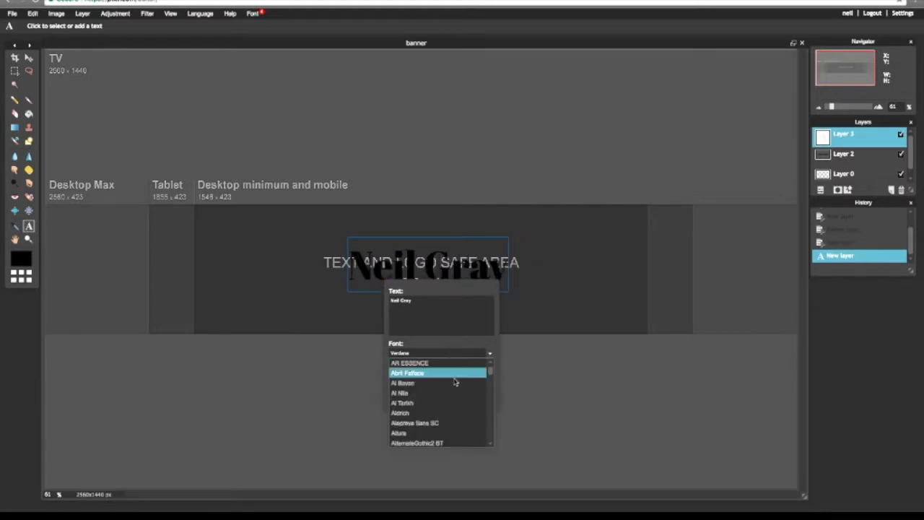
left_click(423, 356)
left_click(434, 353)
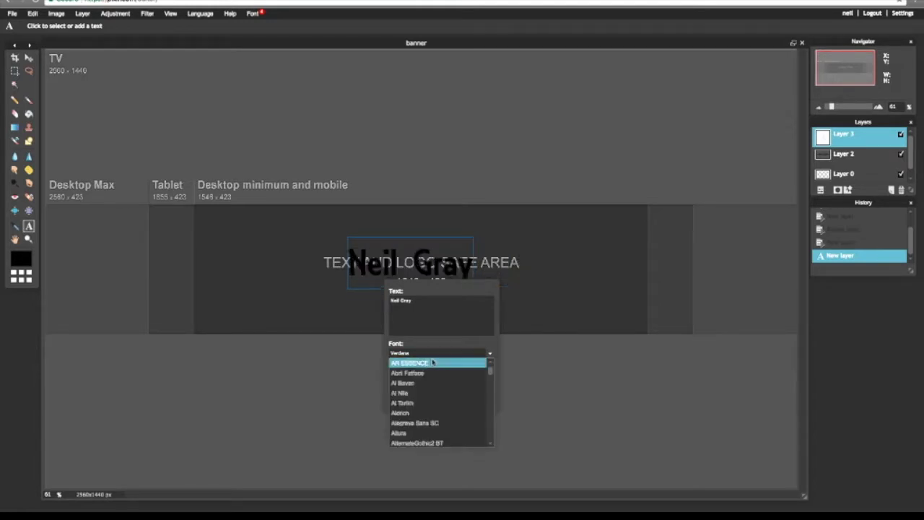
scroll(480, 394, "down", 5)
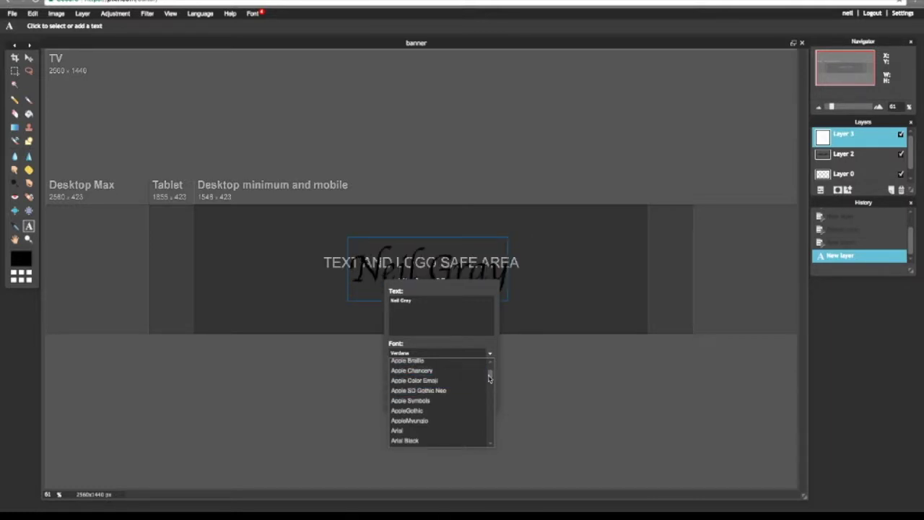
left_click_drag(489, 377, 488, 383)
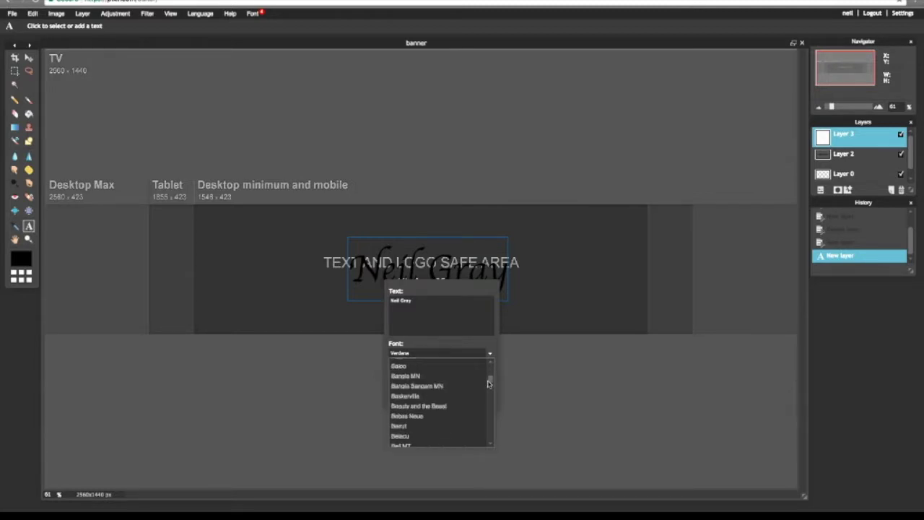
left_click(452, 407)
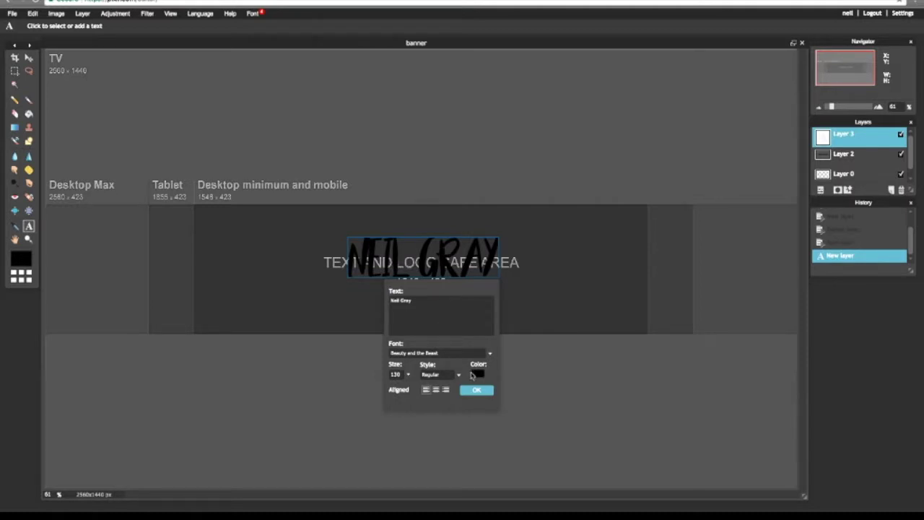
- Make the name text white and Bold, and apply the settings
left_click(476, 374)
left_click(403, 185)
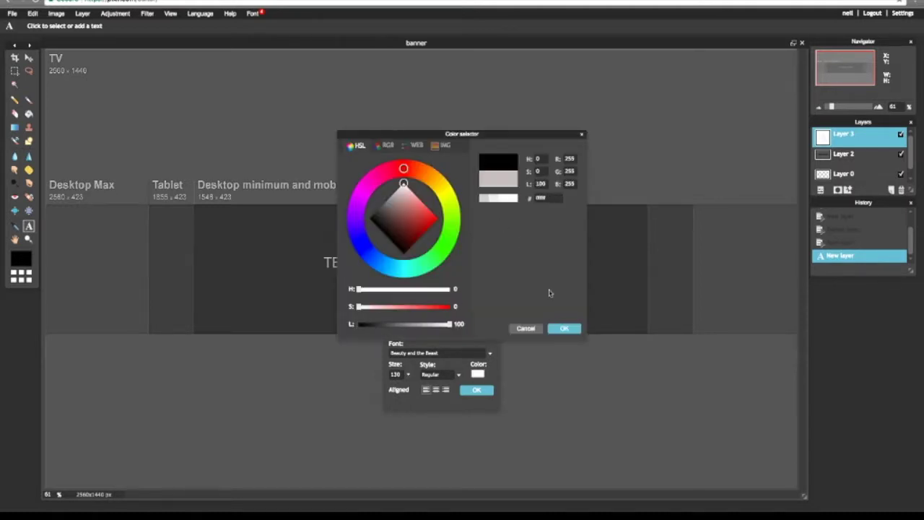
left_click(574, 328)
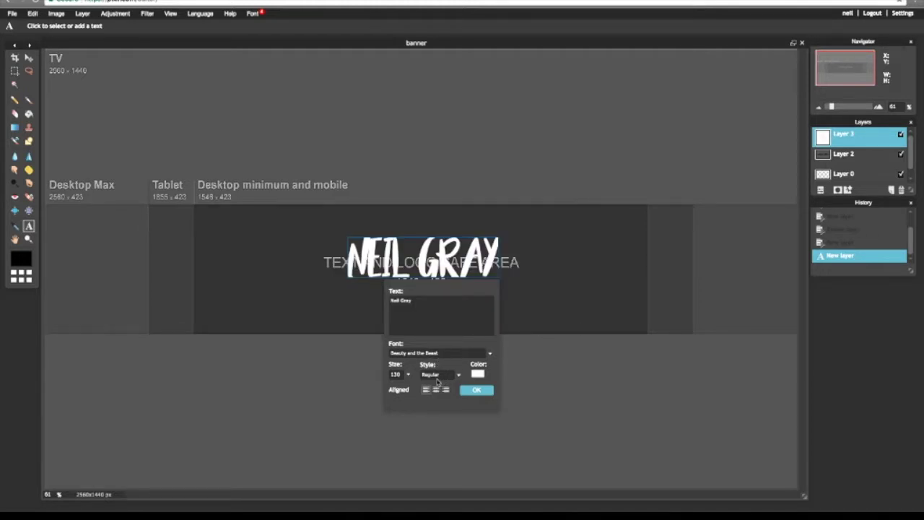
left_click(438, 377)
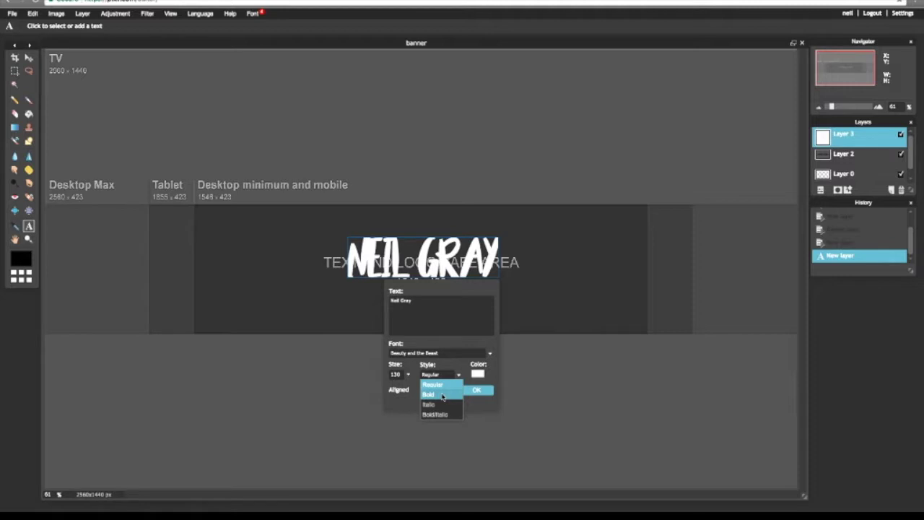
left_click(443, 395)
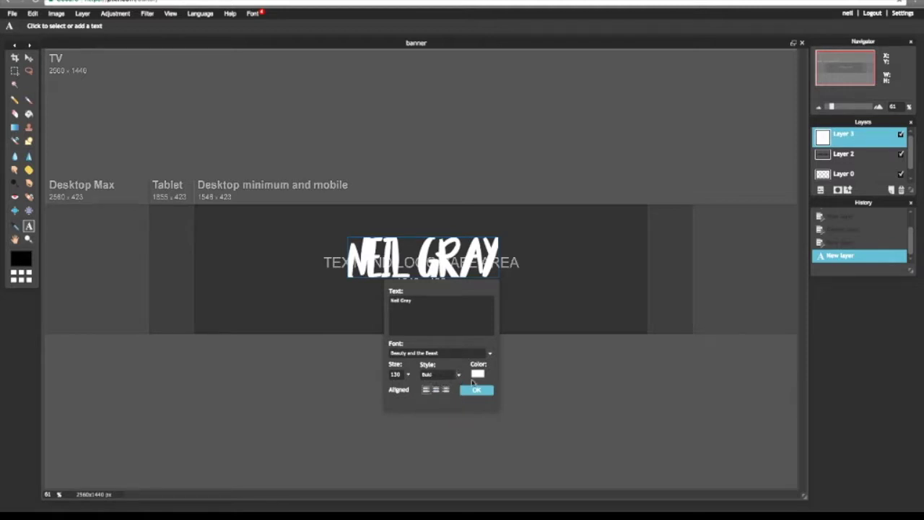
left_click(488, 397)
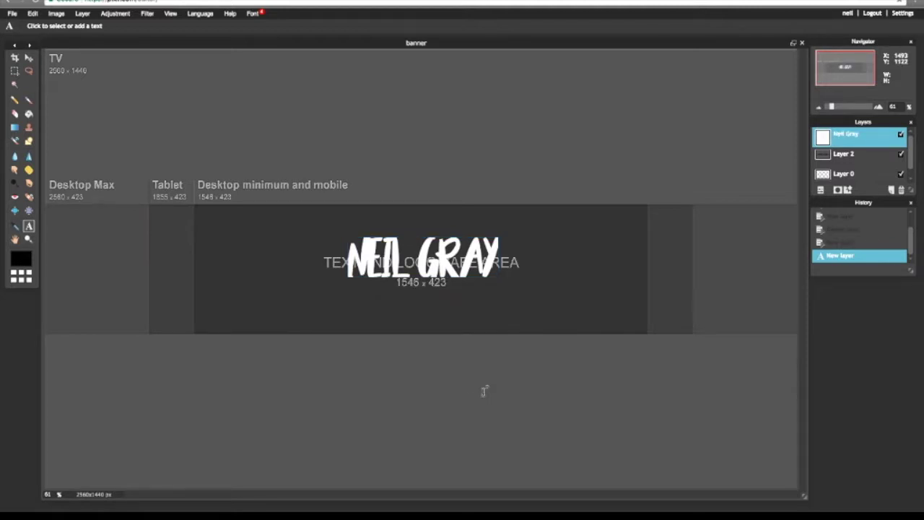
- Nudge the name text slightly right and down and reapply it
left_click(453, 261)
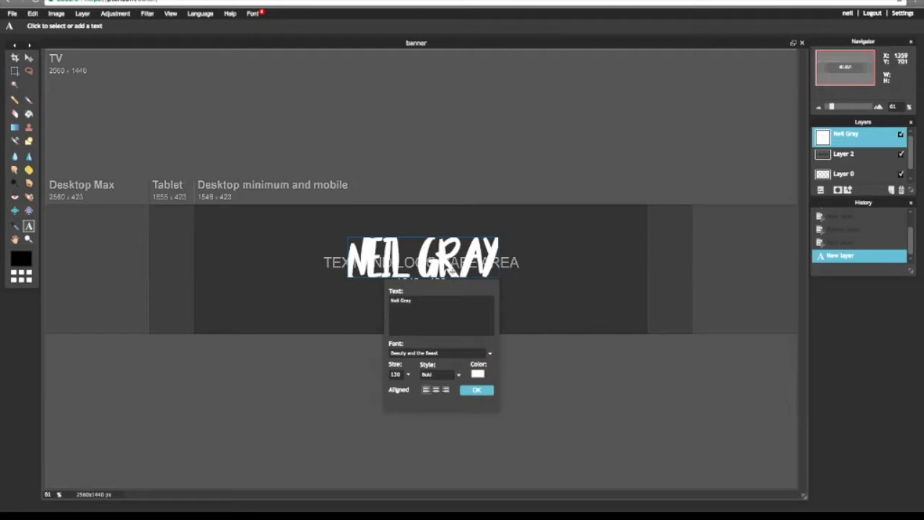
left_click_drag(448, 265, 450, 273)
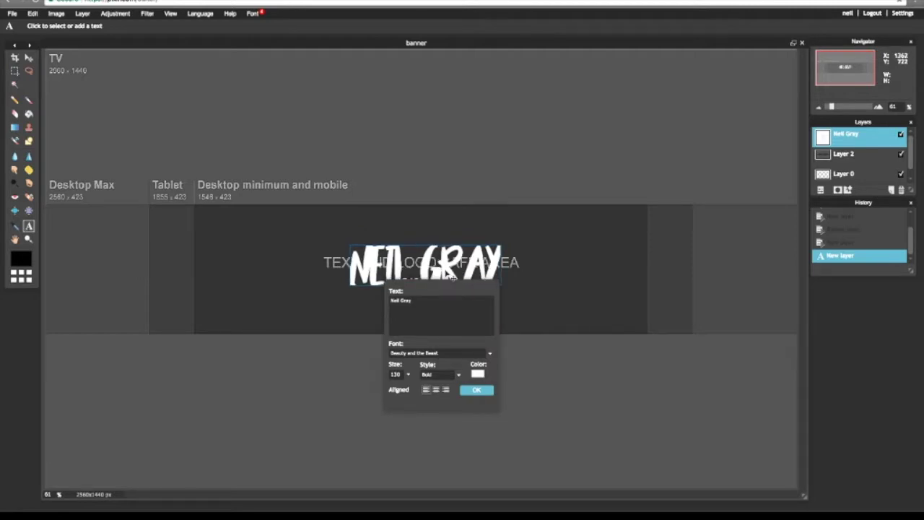
left_click(474, 394)
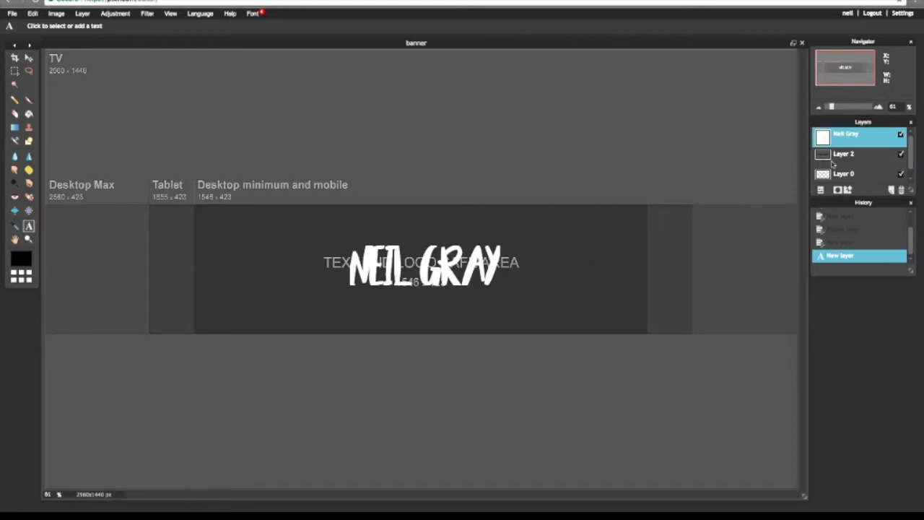
right_click(856, 138)
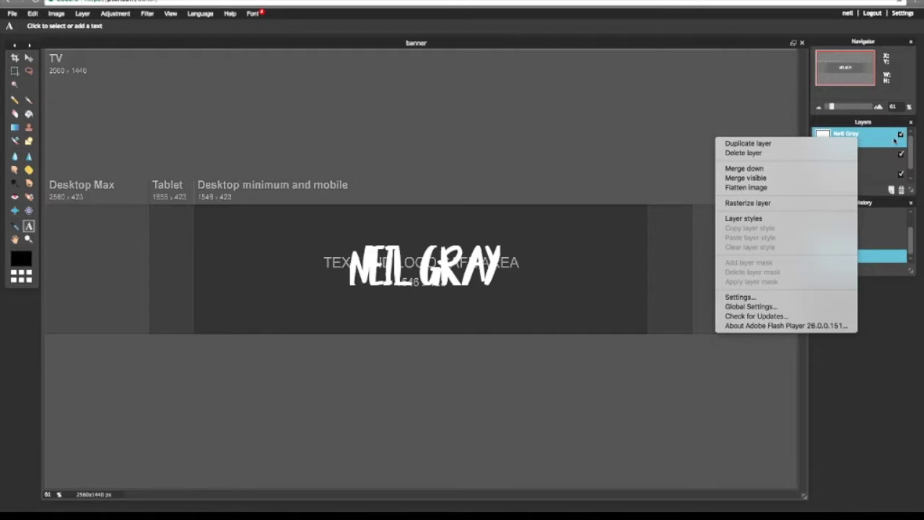
- Give the name layer a fully opaque drop shadow with a small offset
left_click(783, 218)
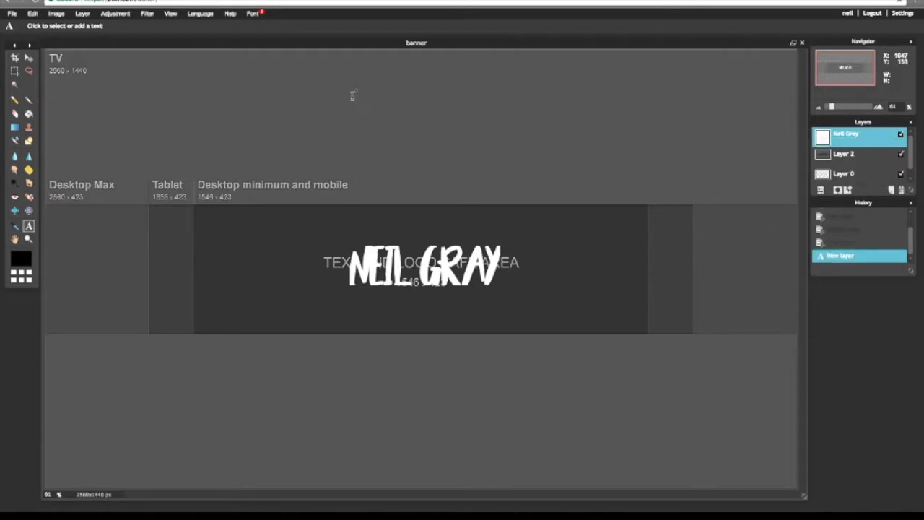
right_click(838, 138)
left_click(773, 215)
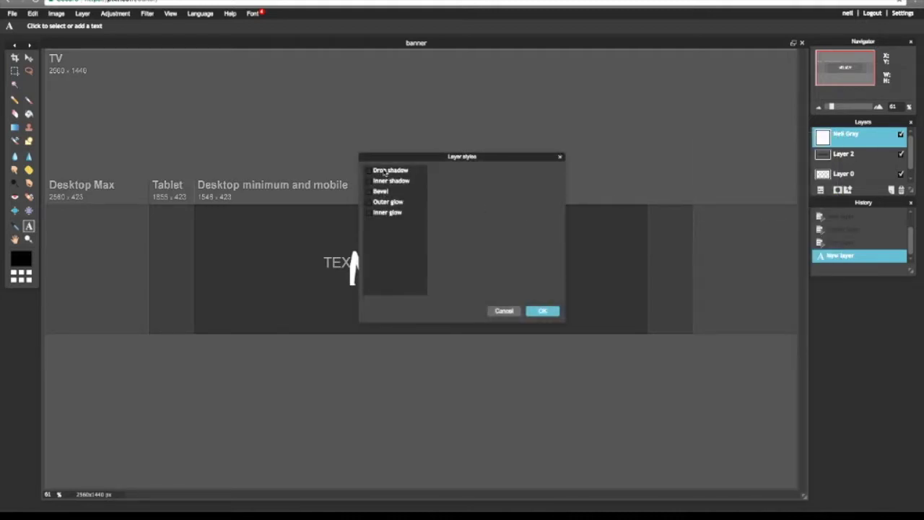
left_click(404, 171)
left_click_drag(521, 186, 539, 185)
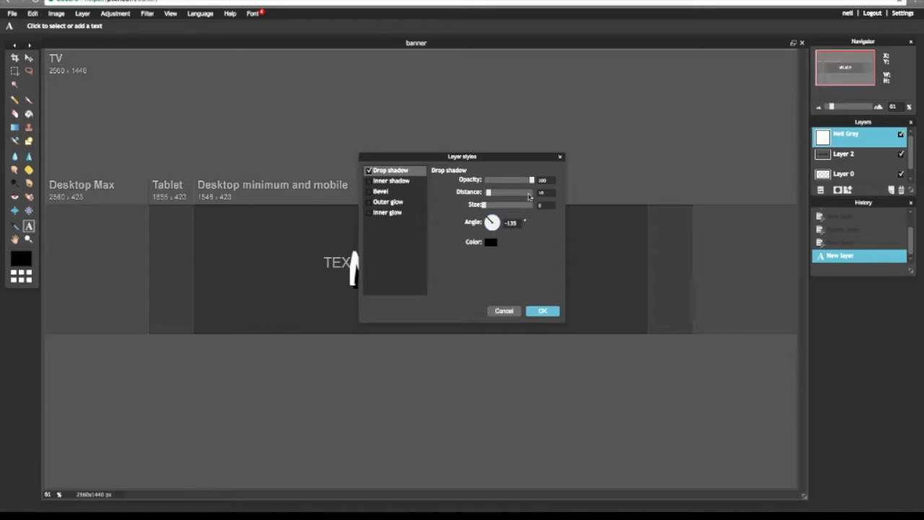
left_click_drag(488, 192, 483, 192)
left_click_drag(484, 192, 487, 192)
left_click(540, 310)
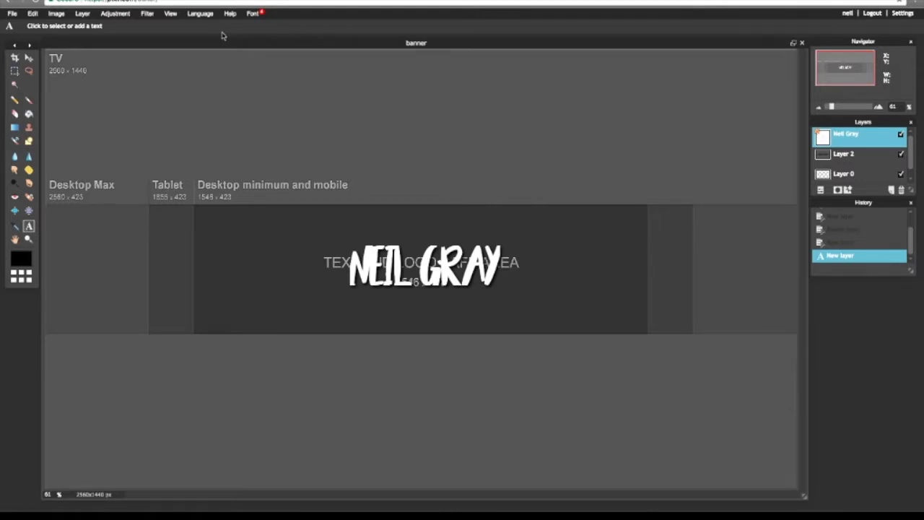
left_click(82, 13)
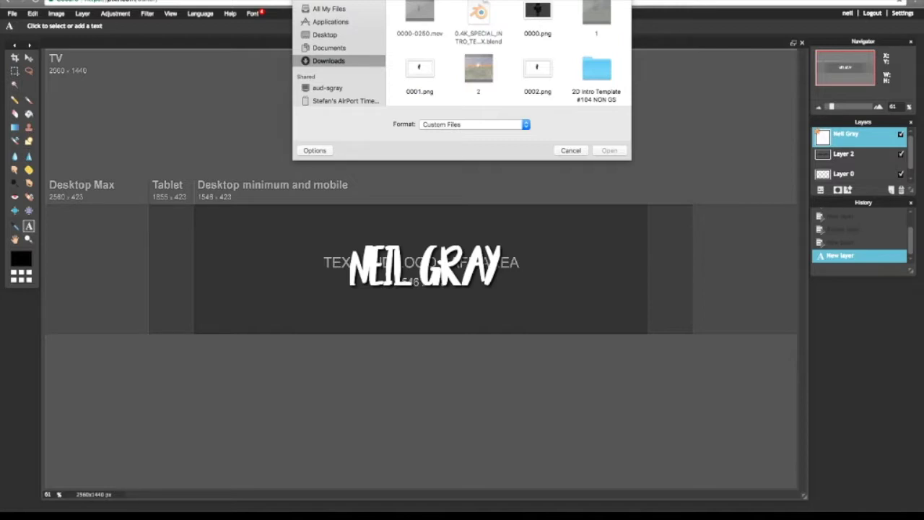
type("insta")
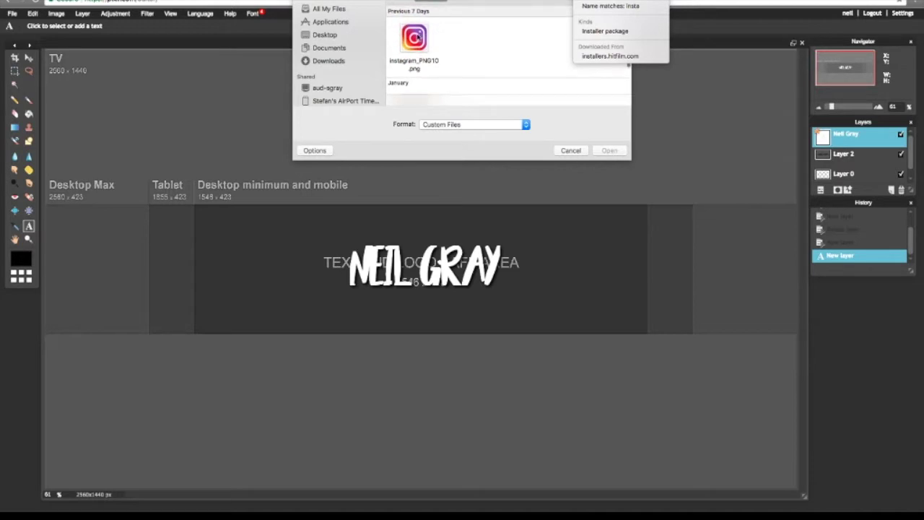
double_click(416, 38)
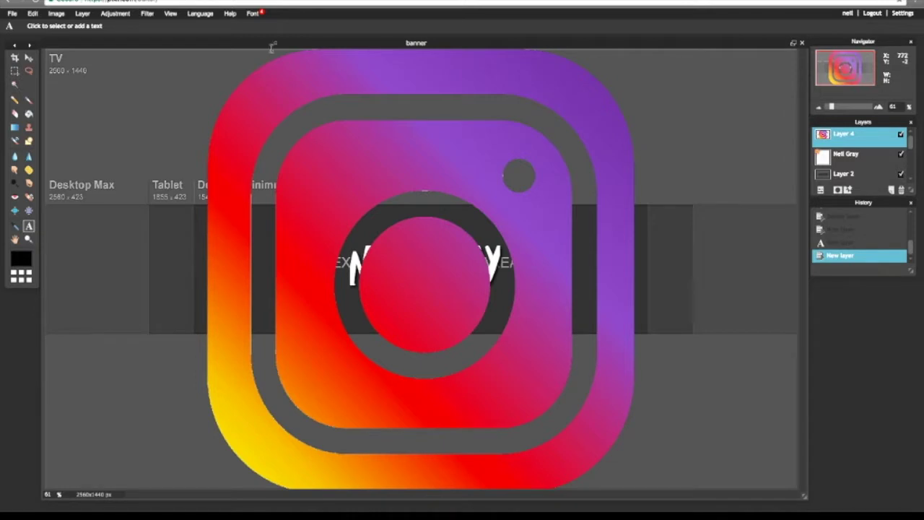
left_click(57, 14)
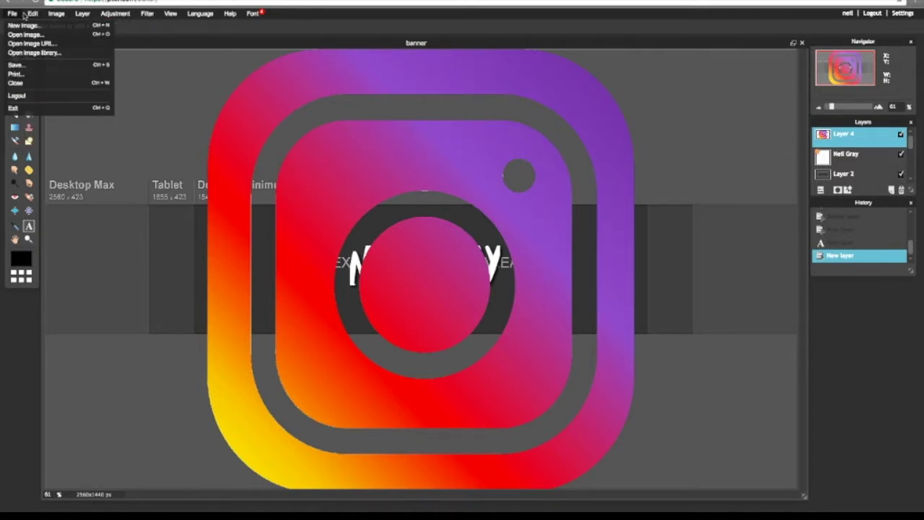
mouse_move(34, 15)
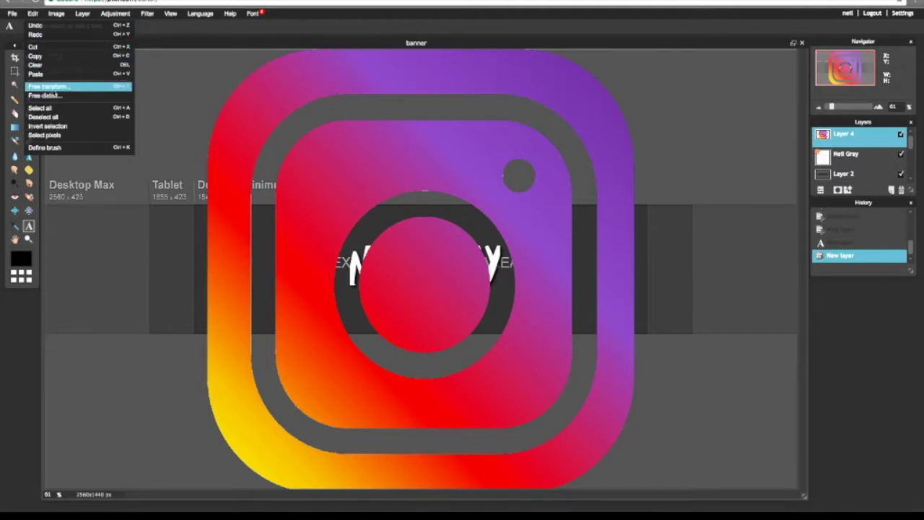
left_click(49, 87)
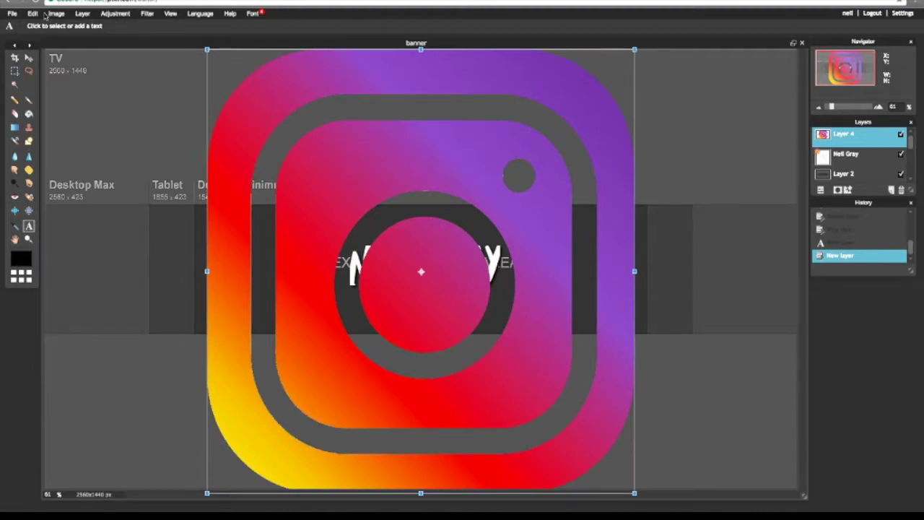
left_click(38, 14)
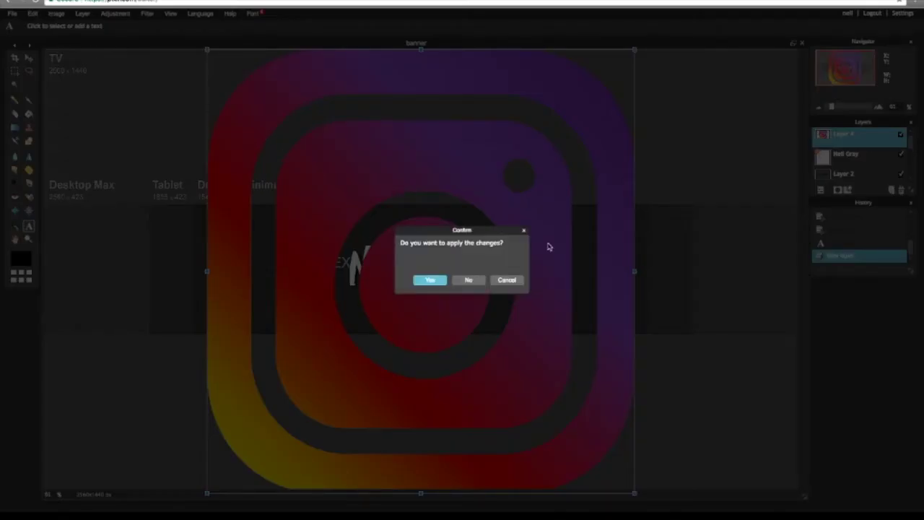
left_click(524, 230)
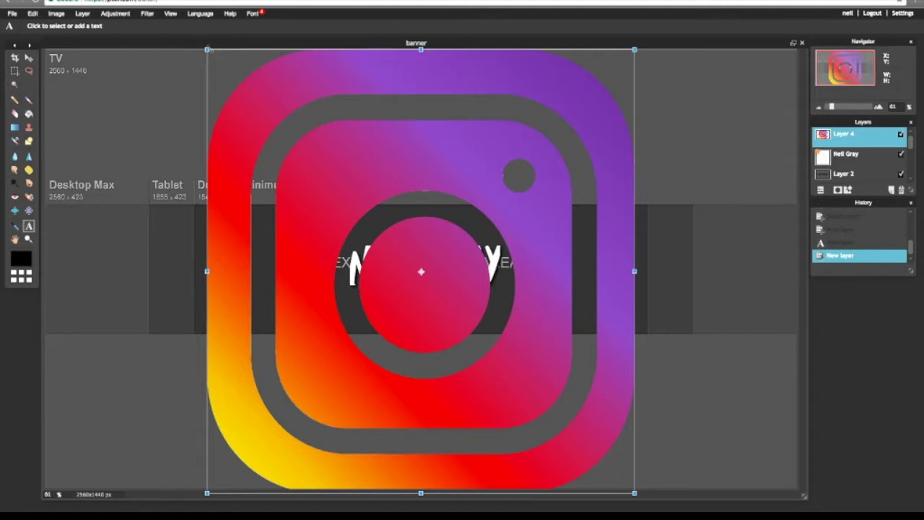
left_click_drag(204, 44, 208, 117)
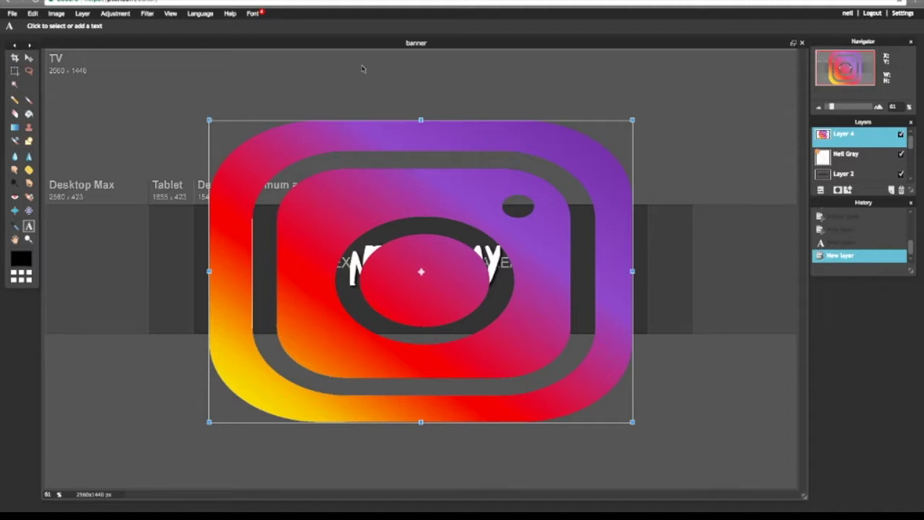
left_click(905, 190)
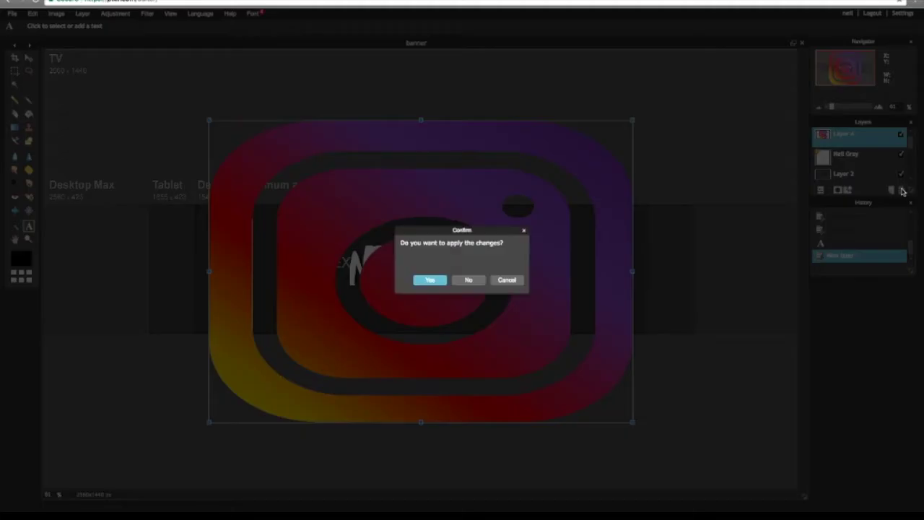
left_click(430, 281)
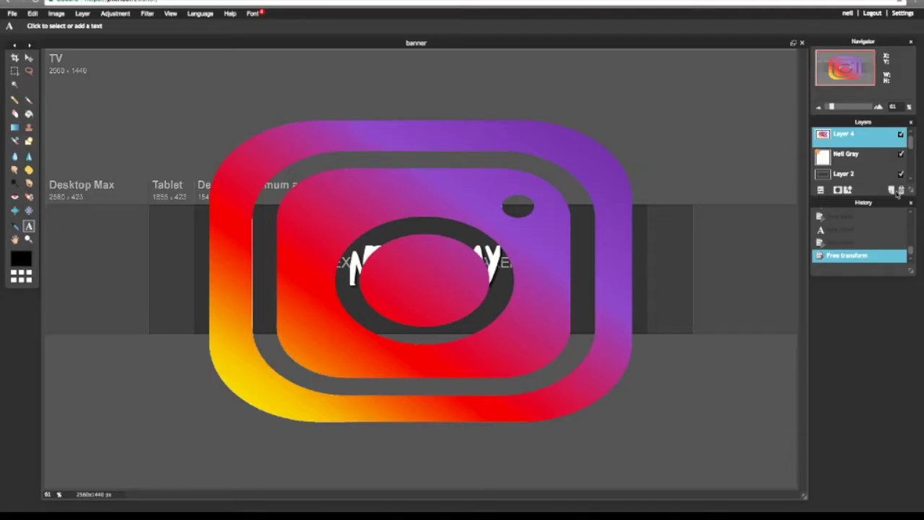
left_click(901, 190)
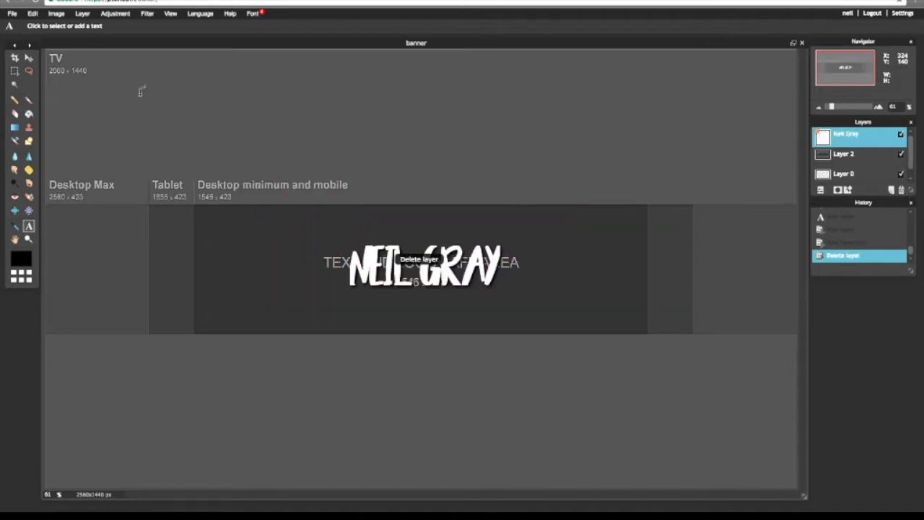
- Import the Instagram logo image (found by searching 'instag') as a new layer
left_click(32, 14)
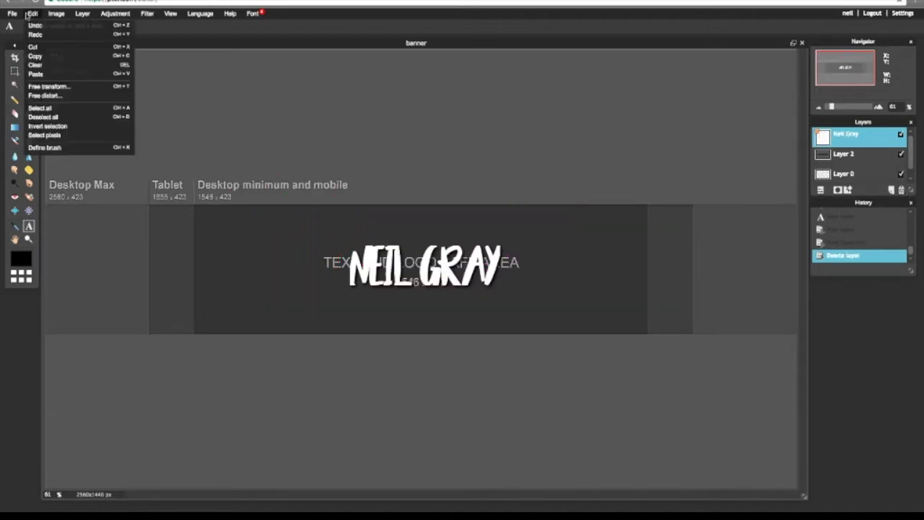
left_click(74, 91)
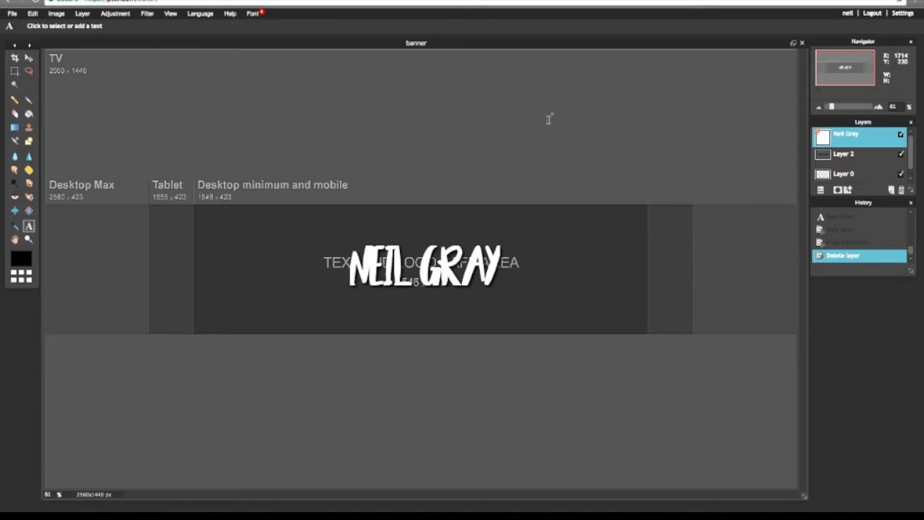
left_click(83, 13)
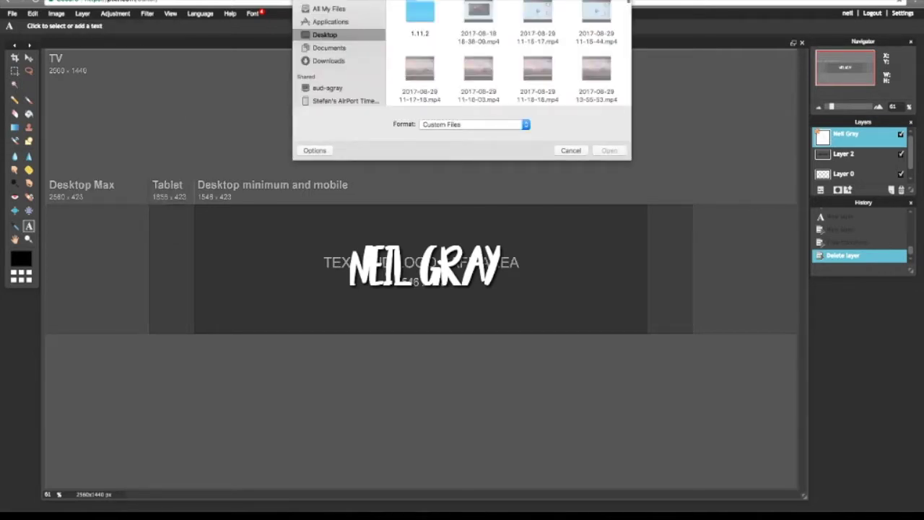
type("instag")
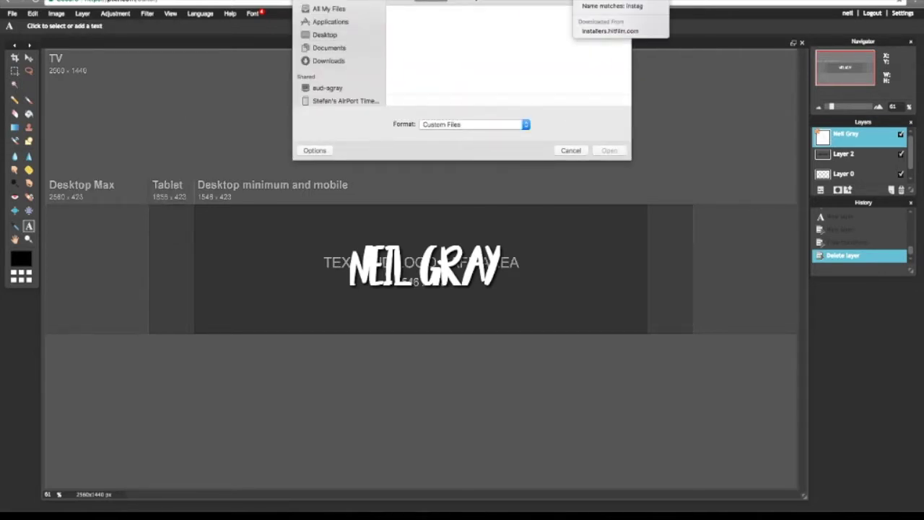
left_click(413, 42)
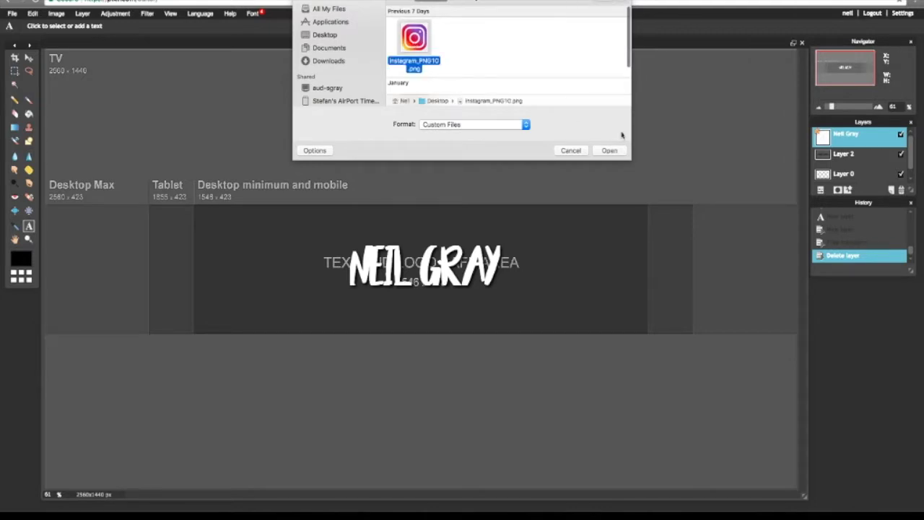
left_click(610, 150)
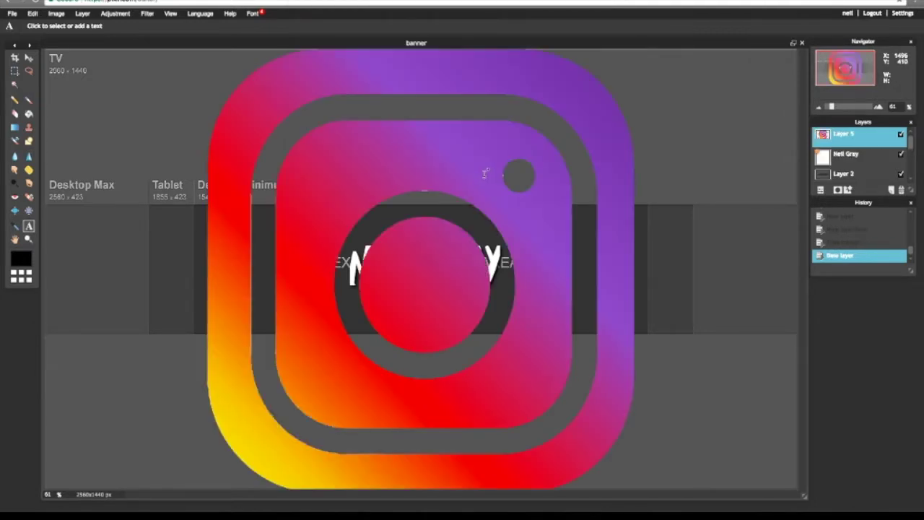
- Free-transform the Instagram logo into a small icon and move it left of the name
left_click(33, 13)
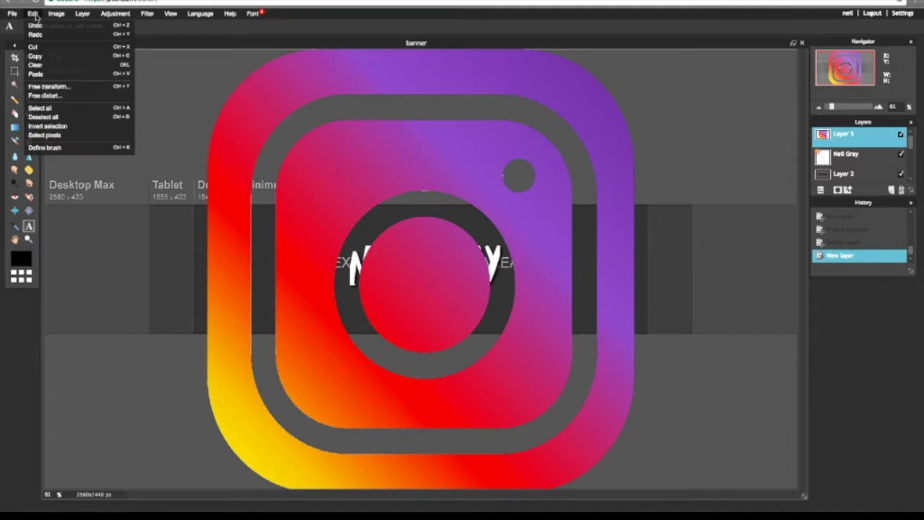
left_click(50, 87)
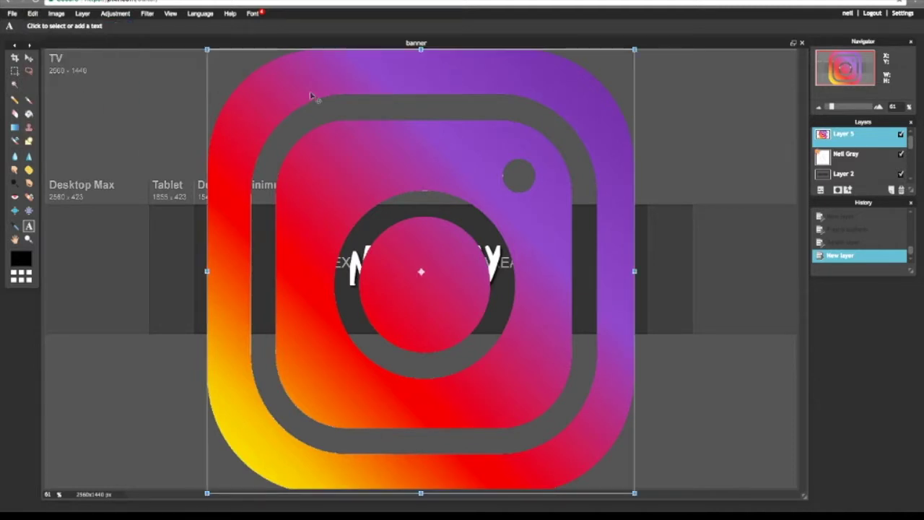
left_click_drag(207, 49, 409, 173)
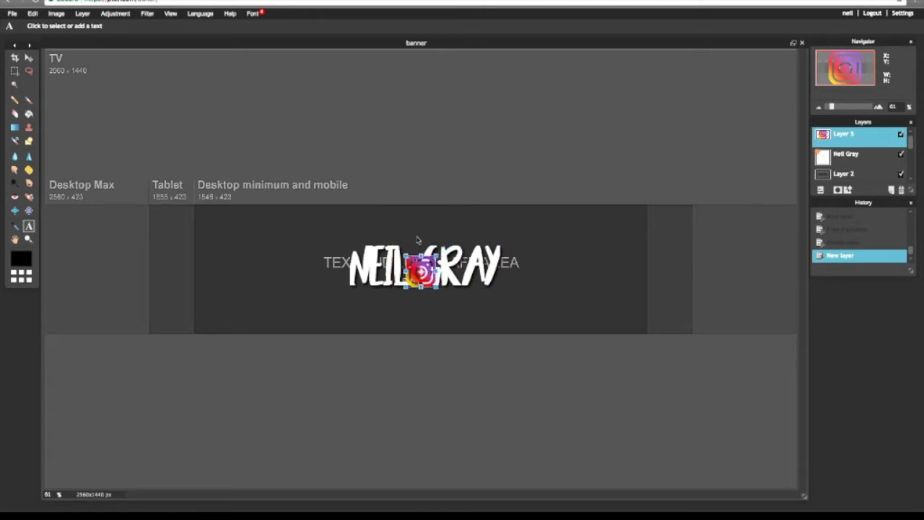
left_click_drag(404, 254, 409, 260)
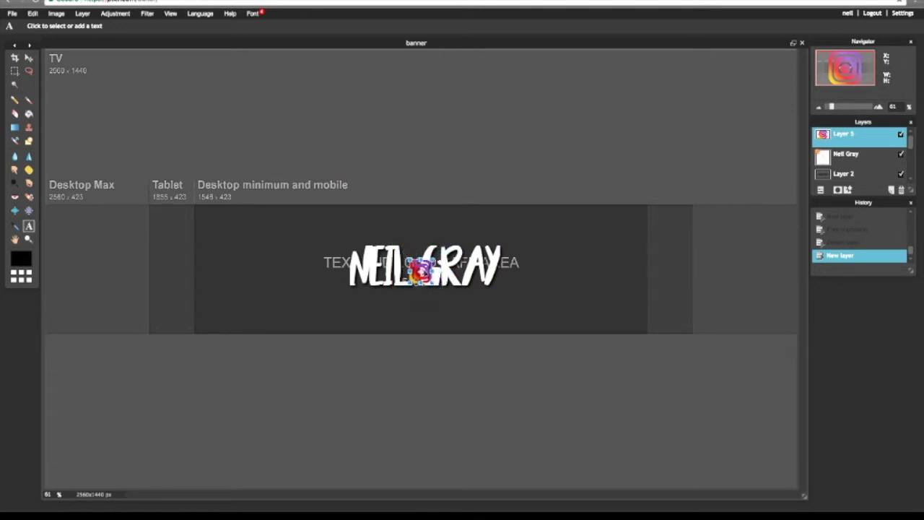
left_click_drag(423, 270, 210, 274)
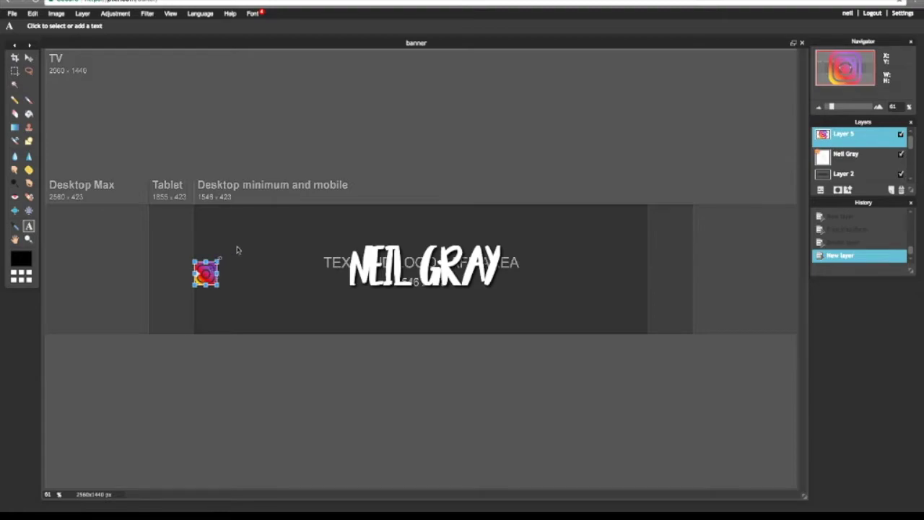
left_click(248, 247)
left_click(429, 279)
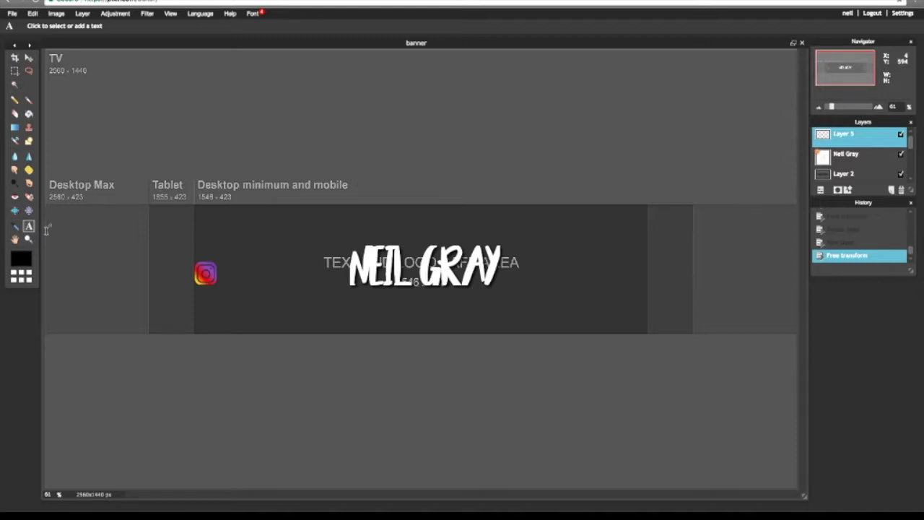
scroll(138, 306, "up", 3)
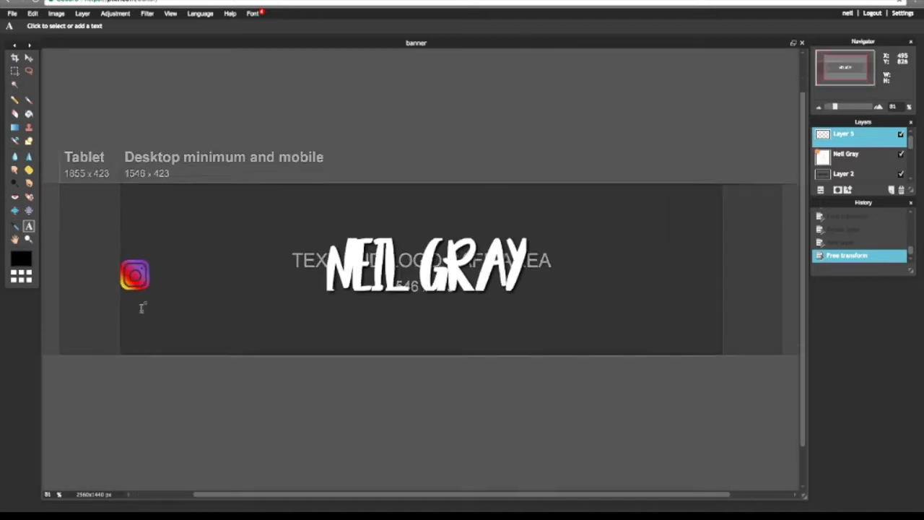
scroll(322, 282, "down", 3)
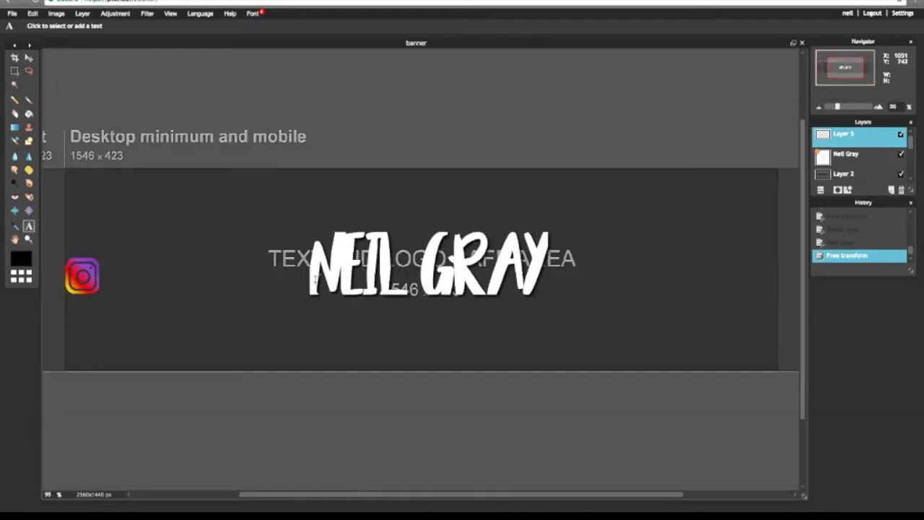
scroll(311, 282, "down", 3)
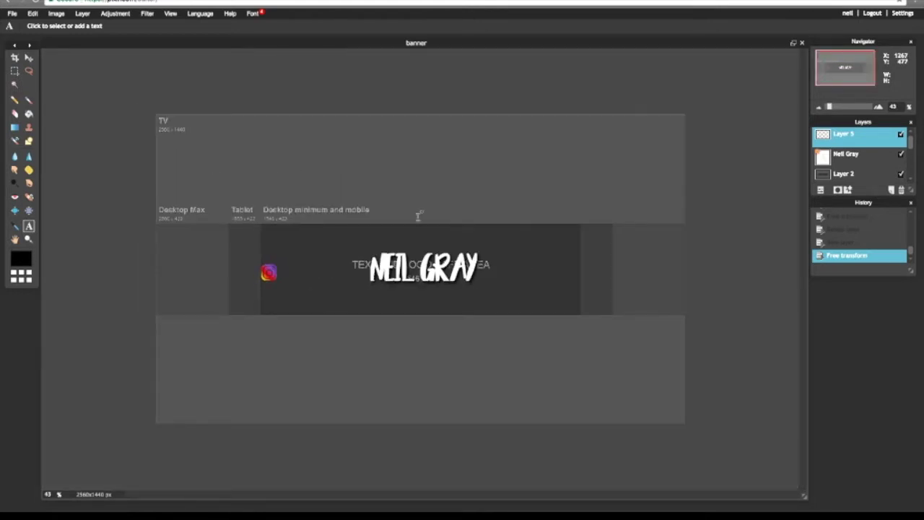
scroll(419, 216, "up", 1)
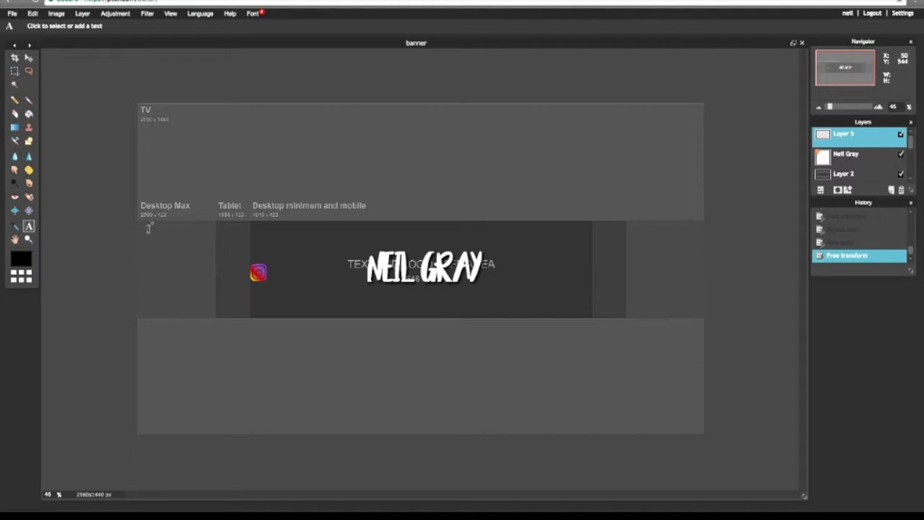
- Add a text layer beside the Instagram icon containing the Instagram handle
left_click(272, 271)
type("@")
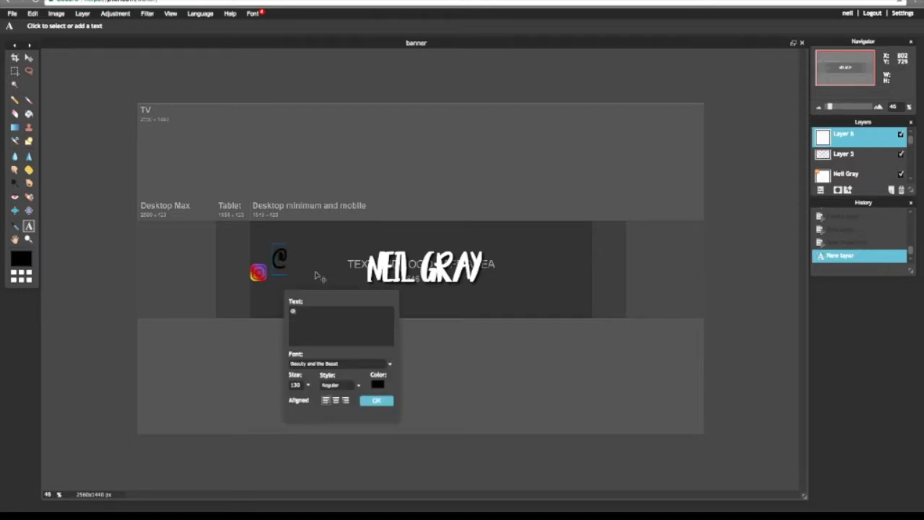
type("neil")
key("BackSpace")
key("BackSpace")
key("BackSpace")
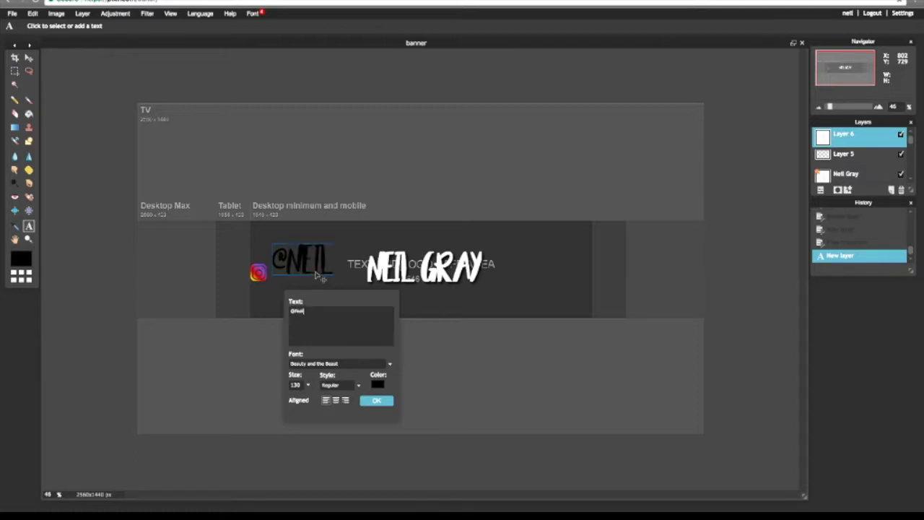
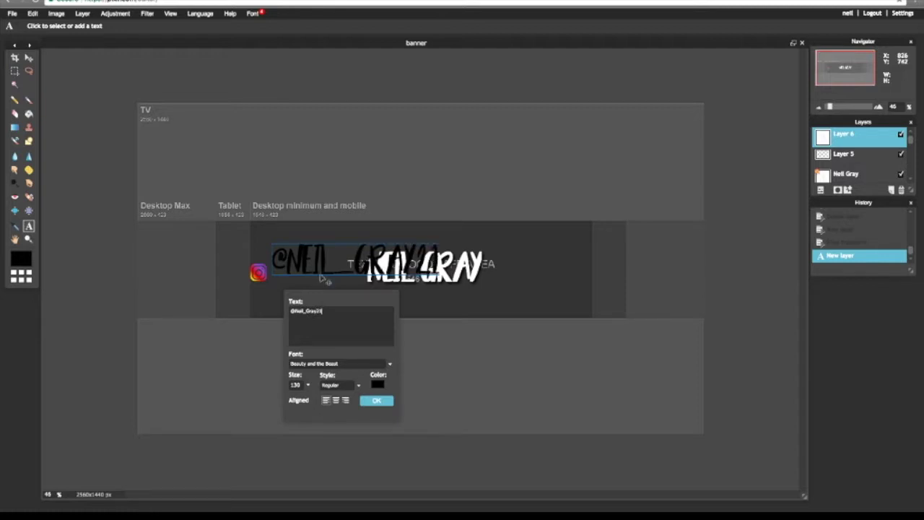
- Set the handle to AR ESSENCE font at size 45, placed beside the icon
left_click(369, 365)
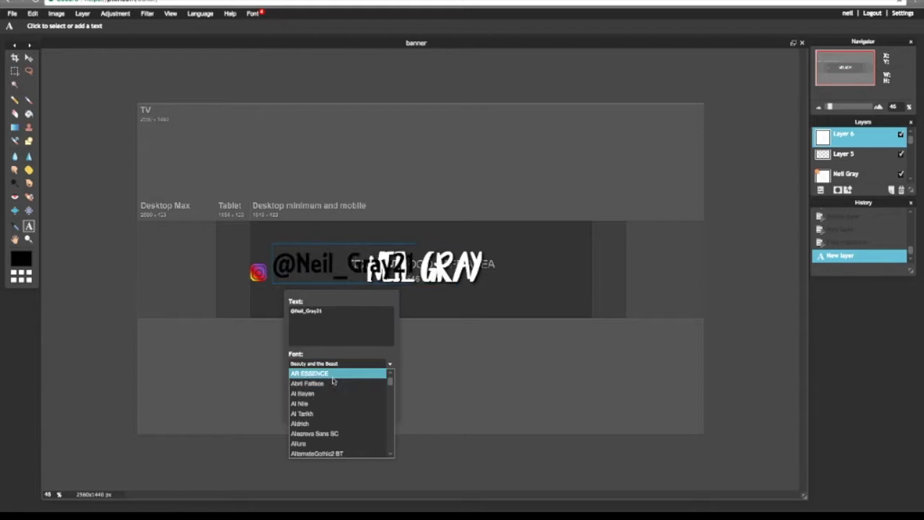
left_click(335, 375)
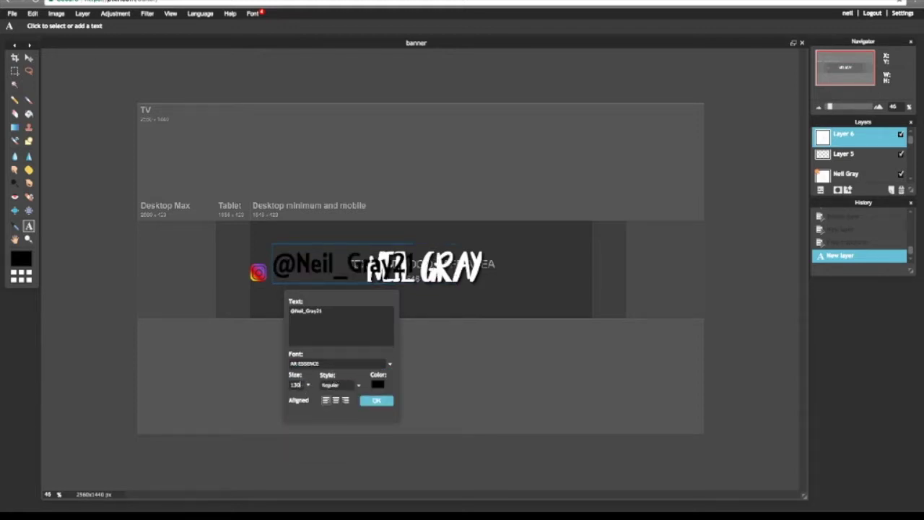
left_click(310, 385)
left_click_drag(307, 398, 277, 398)
left_click_drag(299, 253, 292, 275)
- Make the handle text white and Bold, then apply the settings
left_click(378, 384)
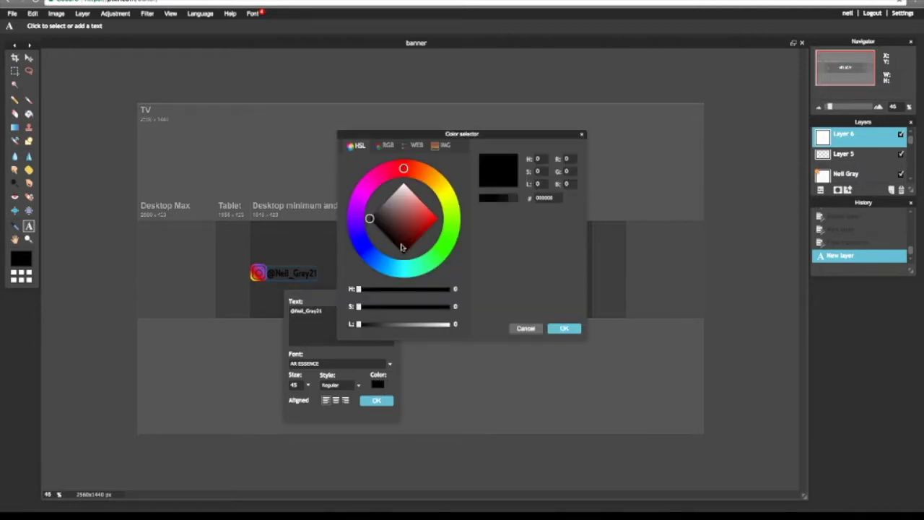
left_click_drag(402, 247, 406, 169)
left_click(562, 329)
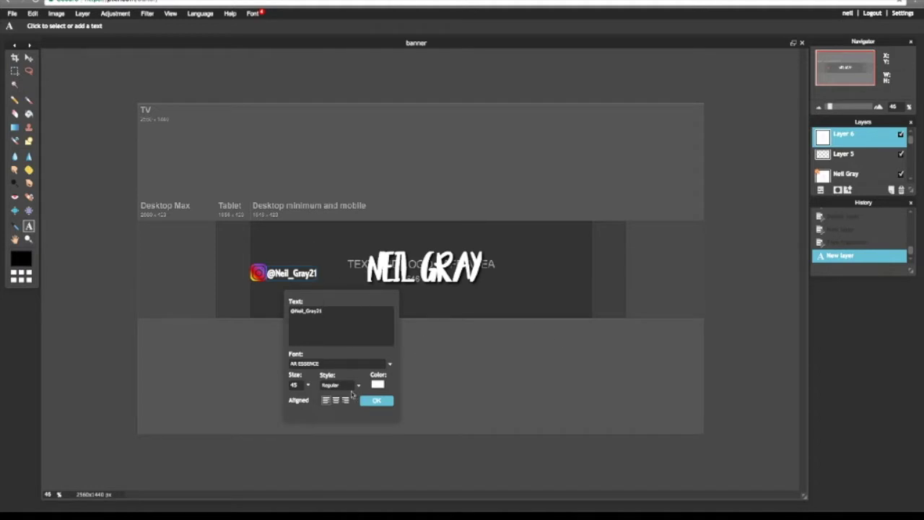
left_click(354, 386)
left_click(341, 400)
left_click(369, 402)
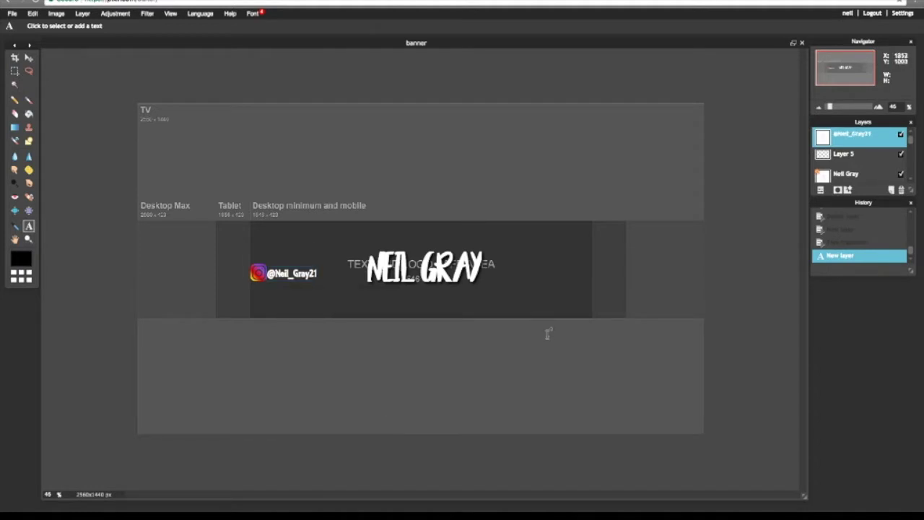
- Give the handle text layer a drop shadow with opacity 100 and distance 5
right_click(844, 137)
left_click(761, 219)
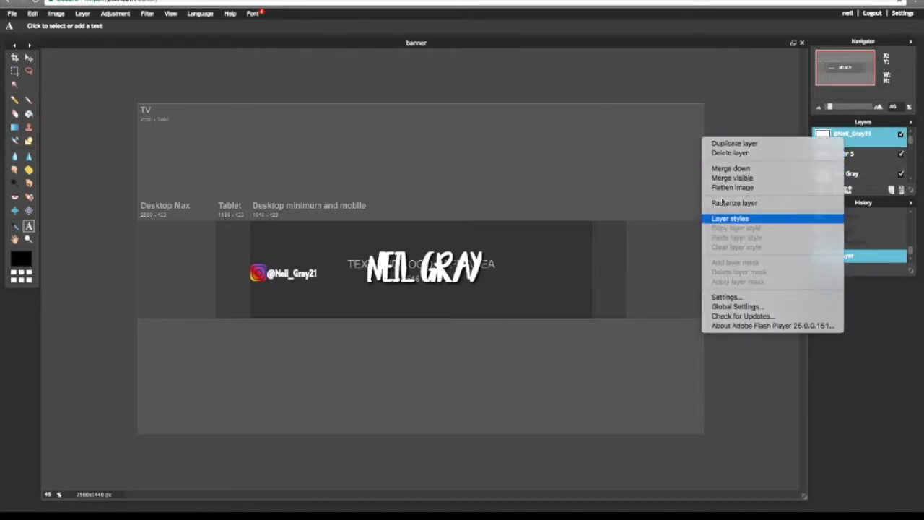
left_click(406, 170)
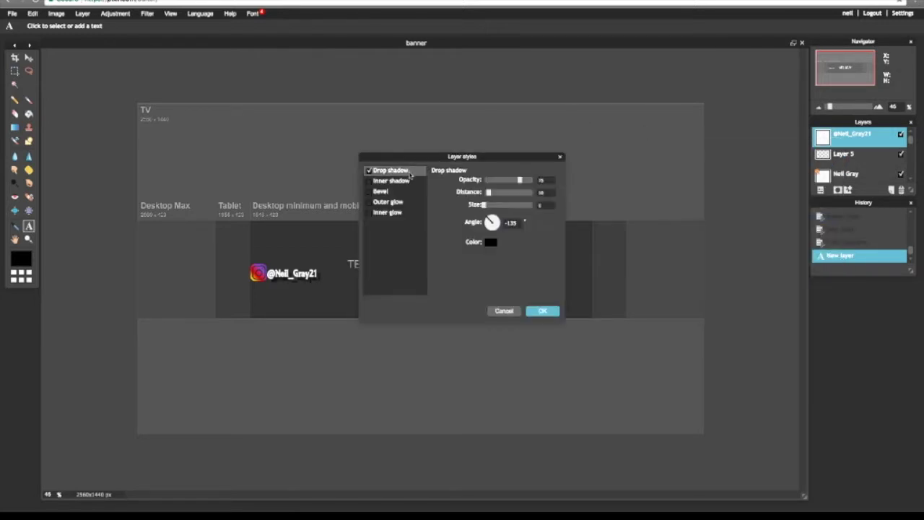
left_click_drag(520, 180, 532, 180)
left_click_drag(488, 192, 491, 192)
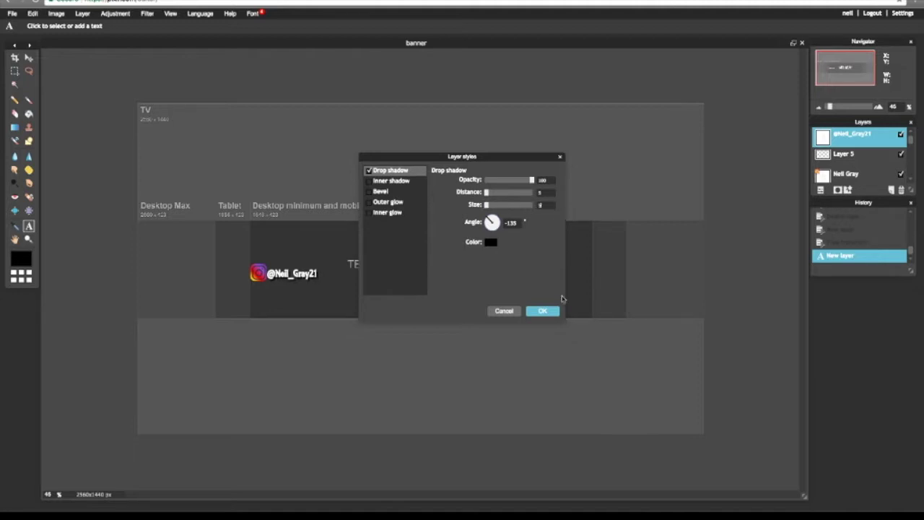
left_click(547, 312)
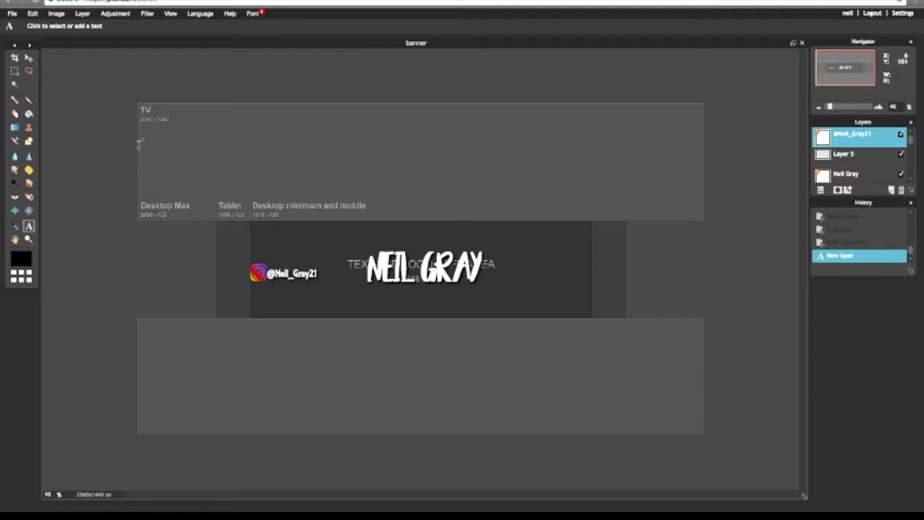
- Add new Layer 7, move it directly above Layer 2, and pick the filled-rectangle Shape tool
scroll(872, 156, "down", 2)
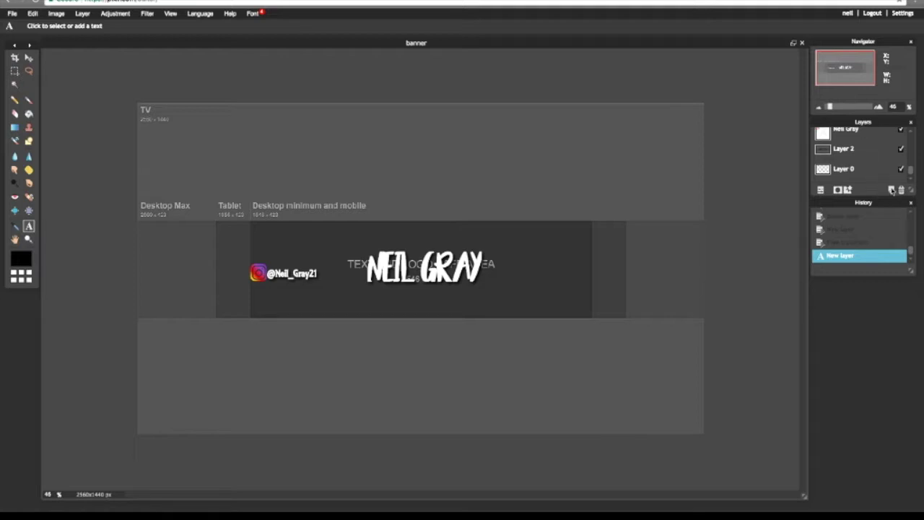
left_click(893, 191)
left_click_drag(859, 130, 853, 174)
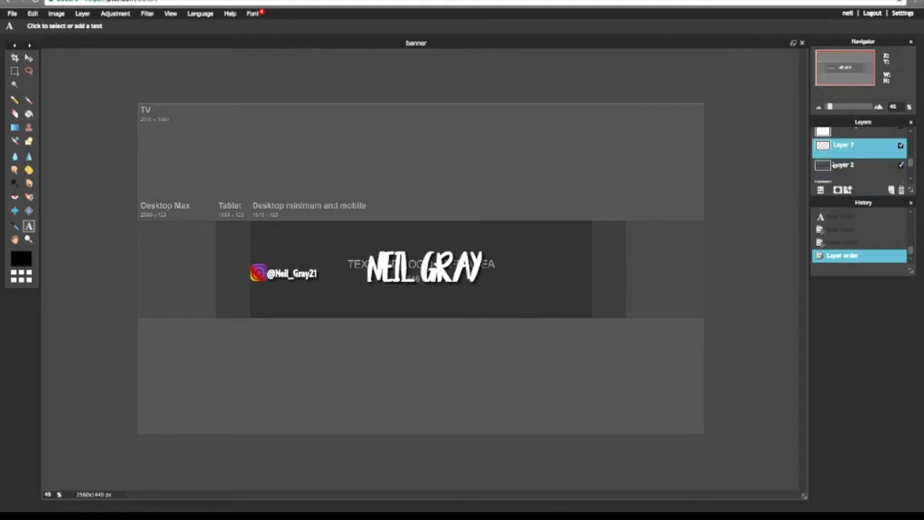
left_click(29, 141)
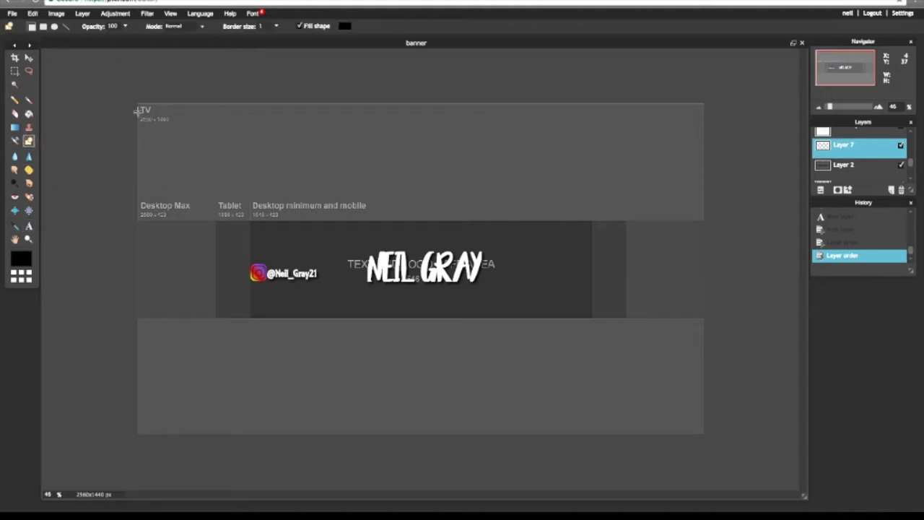
- On Layer 7, draw black filled rectangles spanning the banner's top and bottom edges
left_click_drag(133, 98, 720, 221)
left_click_drag(130, 307, 697, 439)
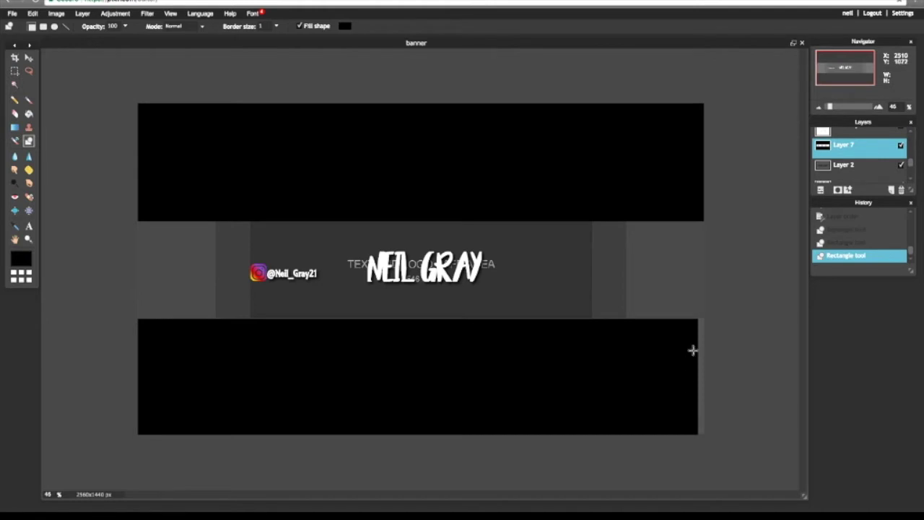
left_click_drag(691, 320, 751, 445)
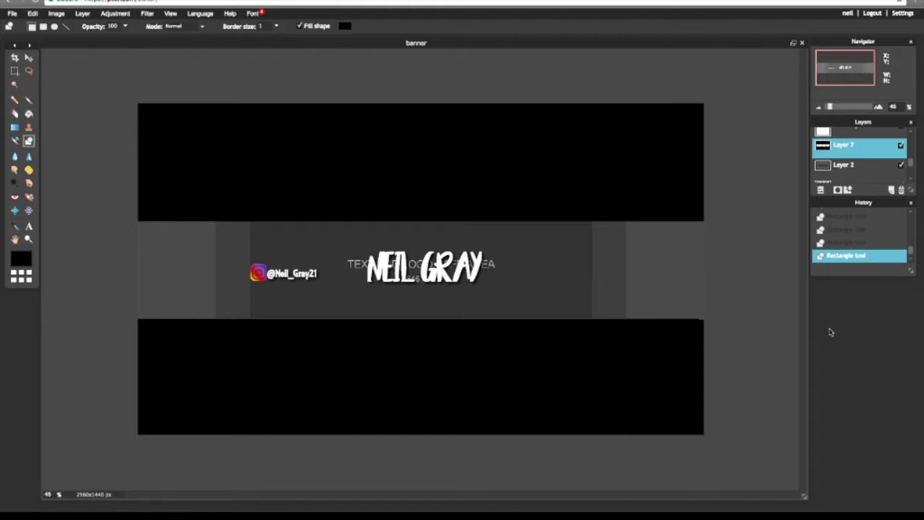
left_click(838, 166)
left_click(841, 145)
- Import download.jpg as a new layer using Layer > Open image as layer
scroll(873, 159, "up", 3)
key("ctrl+minus")
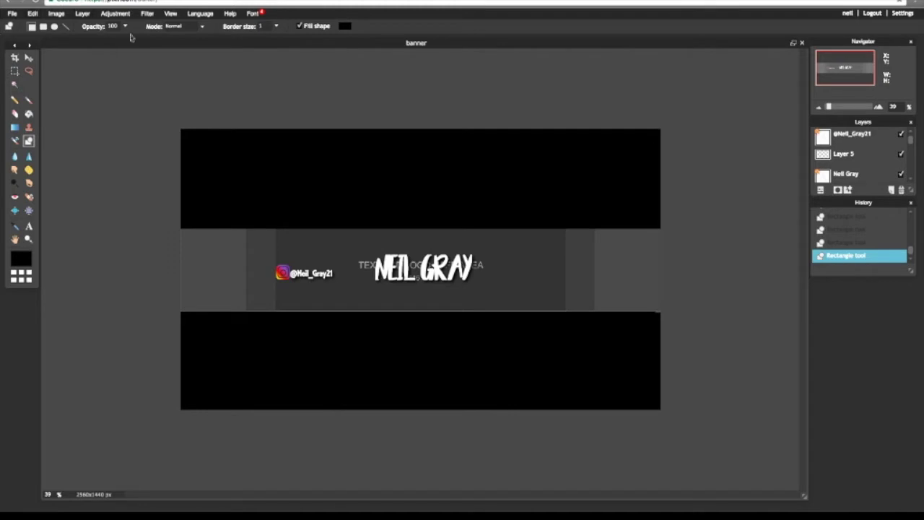
key("ctrl+minus")
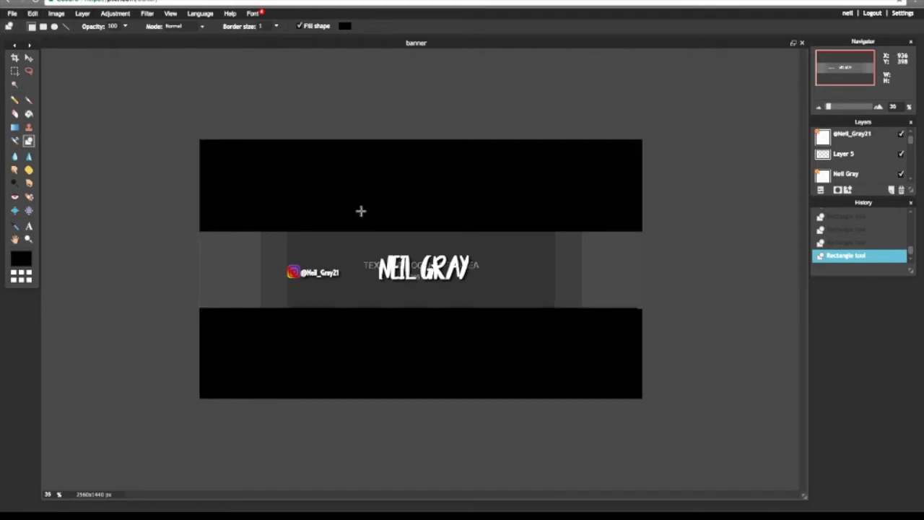
key("ctrl+plus")
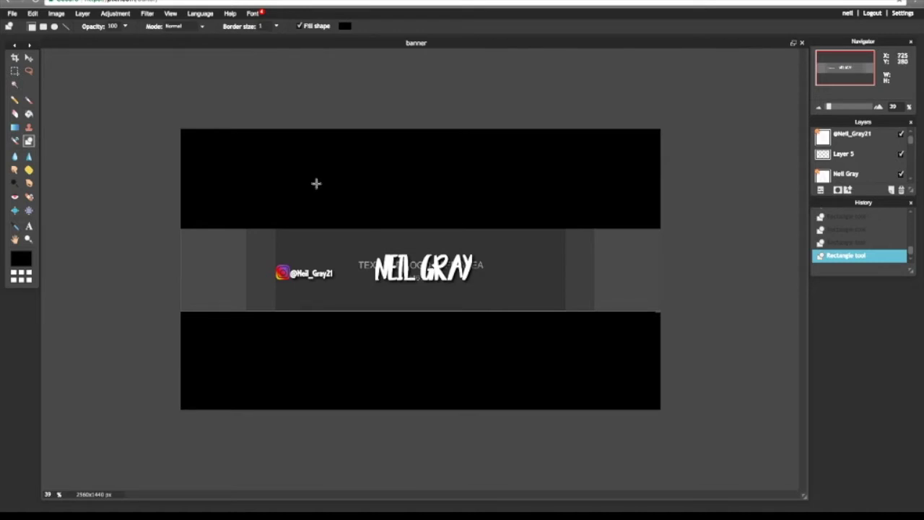
left_click(82, 14)
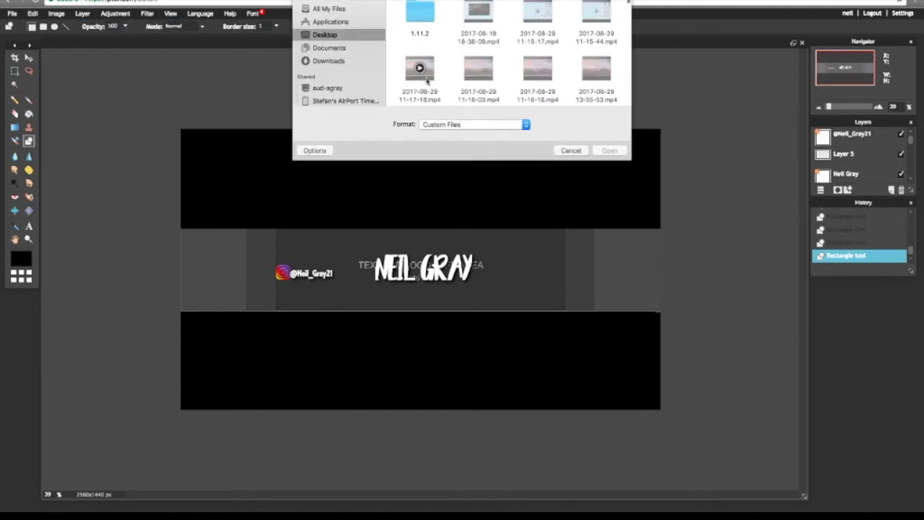
scroll(437, 87, "down", 2)
scroll(436, 87, "down", 10)
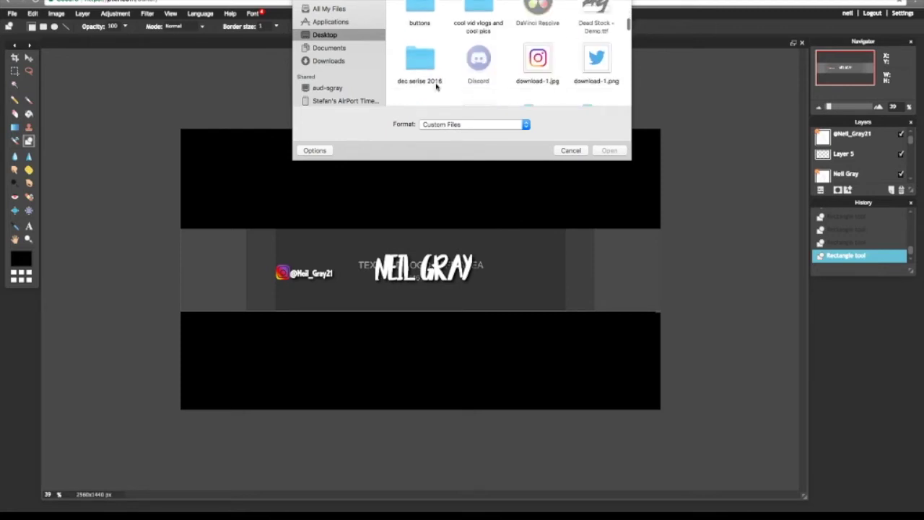
scroll(436, 87, "down", 2)
scroll(433, 73, "up", 4)
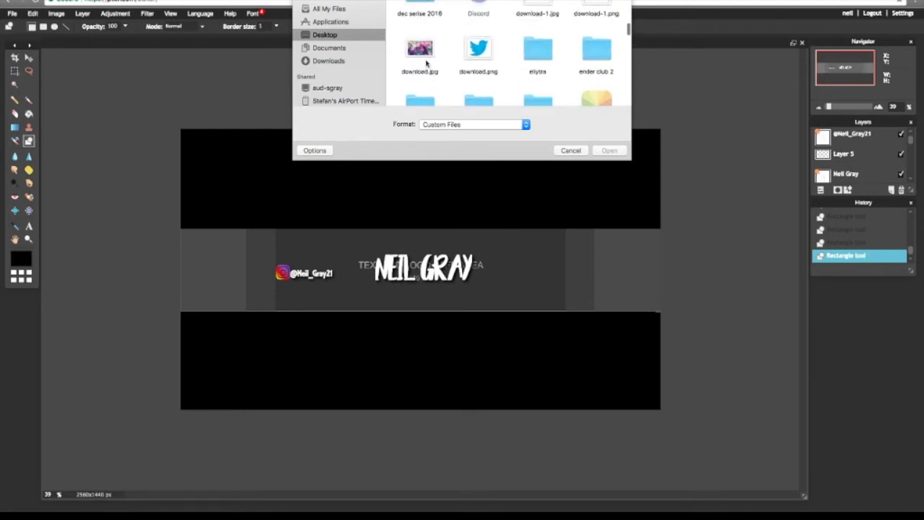
left_click(421, 49)
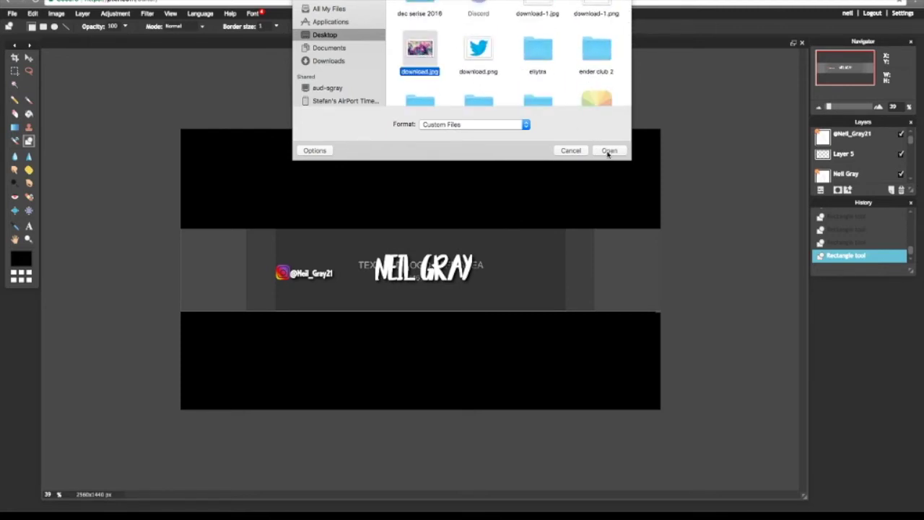
left_click(610, 151)
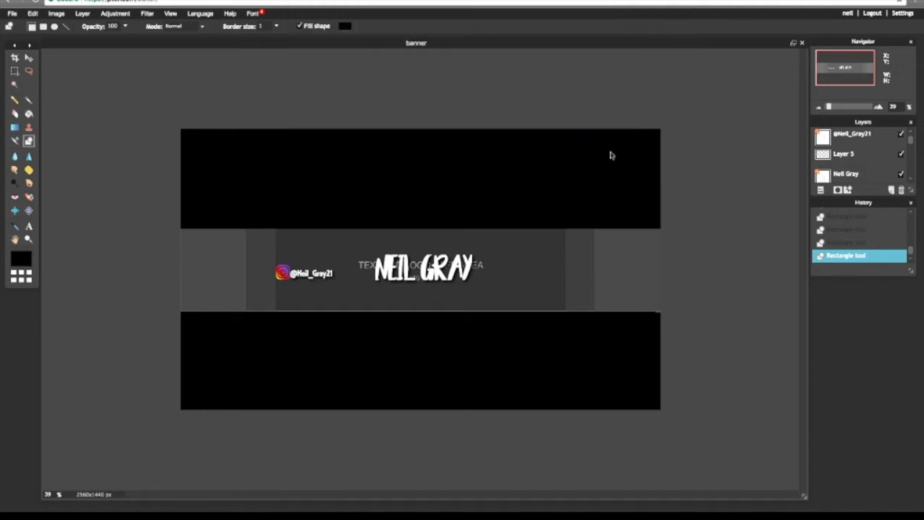
- Free-transform the download.jpg layer, scaling it up to the full banner size, and apply
left_click(32, 13)
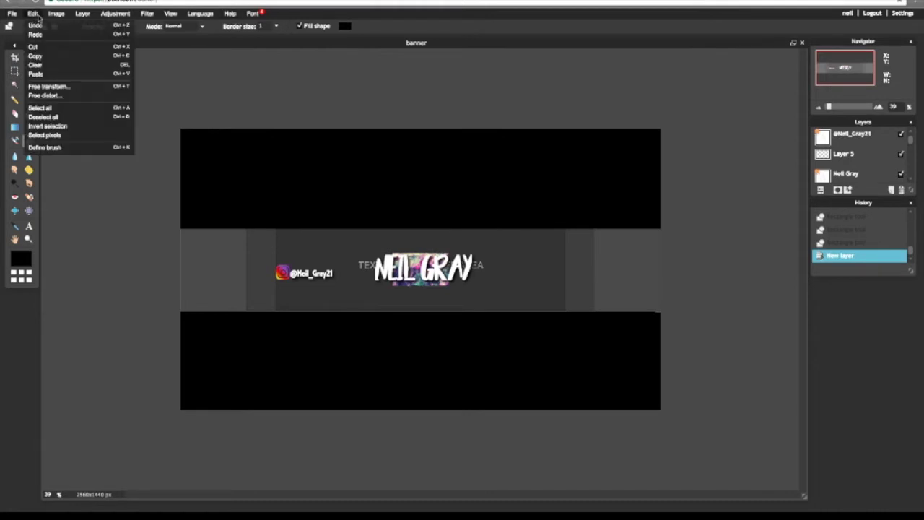
left_click(91, 86)
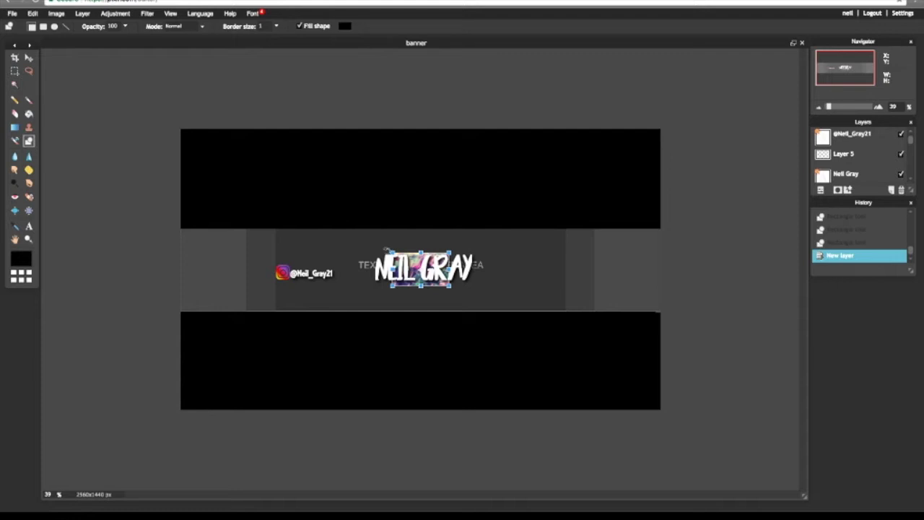
left_click_drag(391, 253, 180, 94)
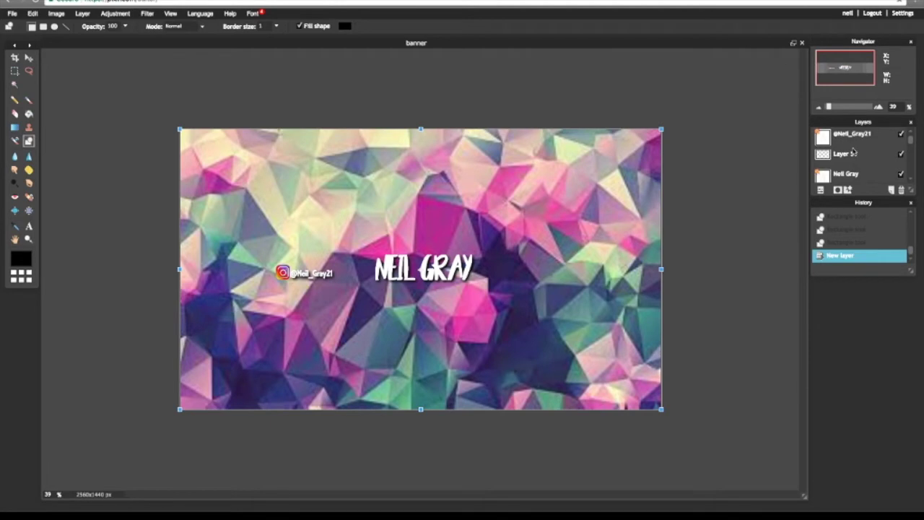
left_click(911, 140)
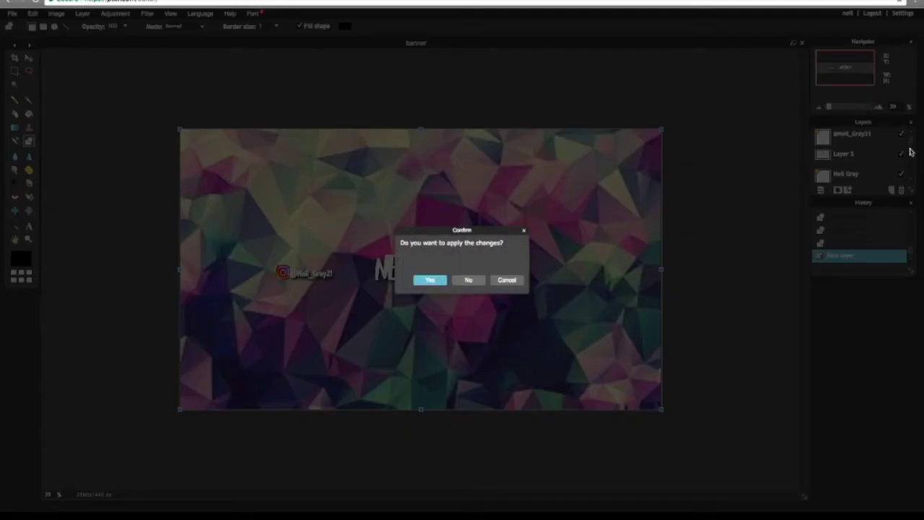
left_click(443, 281)
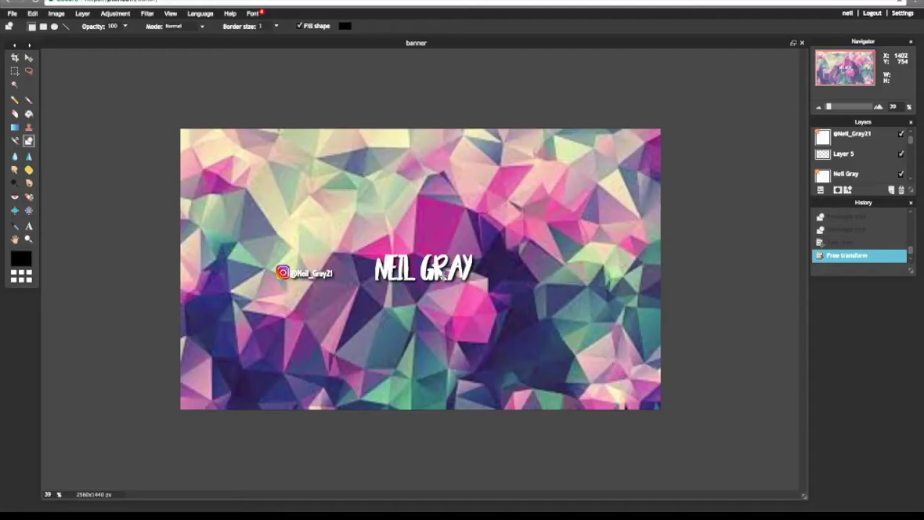
left_click_drag(911, 143, 912, 159)
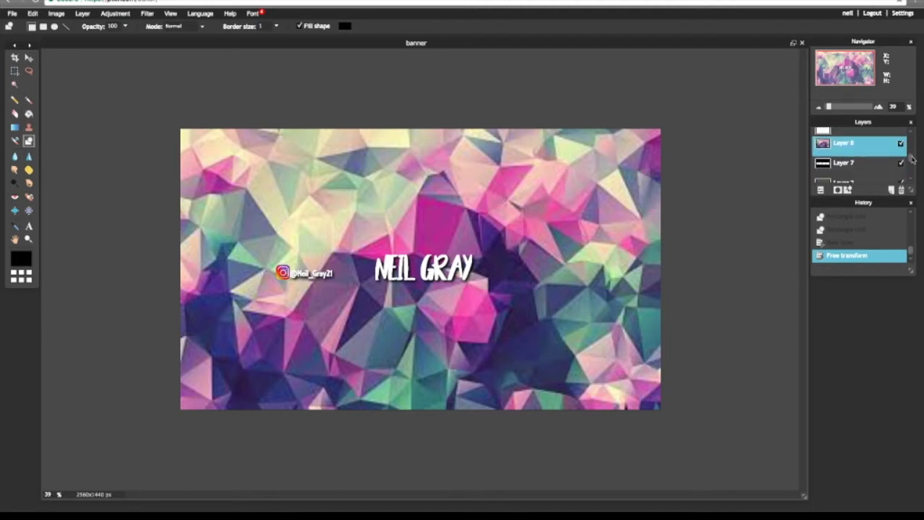
- Move Layer 8, the low-poly image, below Layer 7 with the black bars
left_click_drag(857, 144, 849, 163)
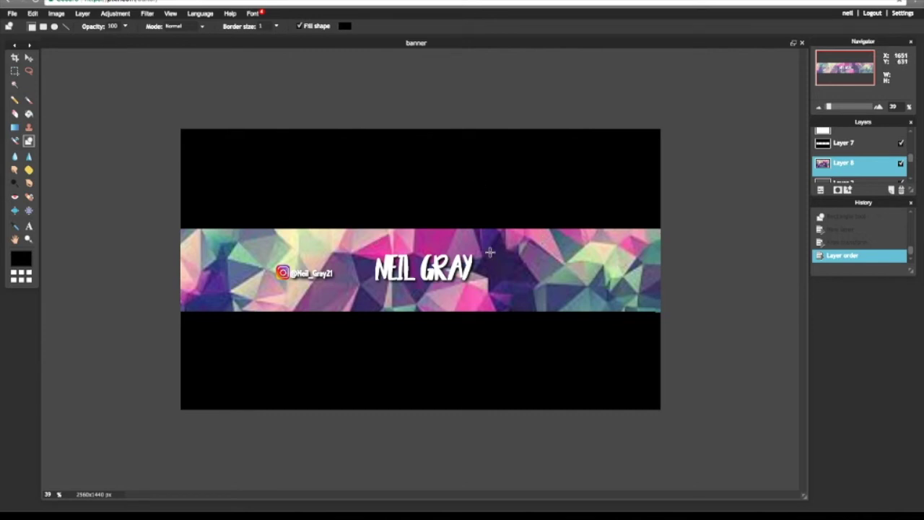
left_click(12, 13)
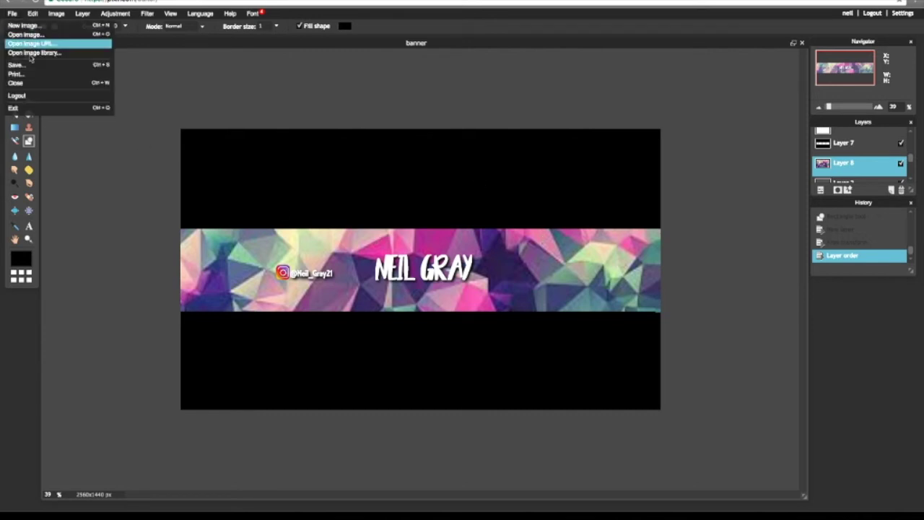
- Save the banner as a PNG named banner 12345678 on the Desktop, without overwriting
left_click(35, 67)
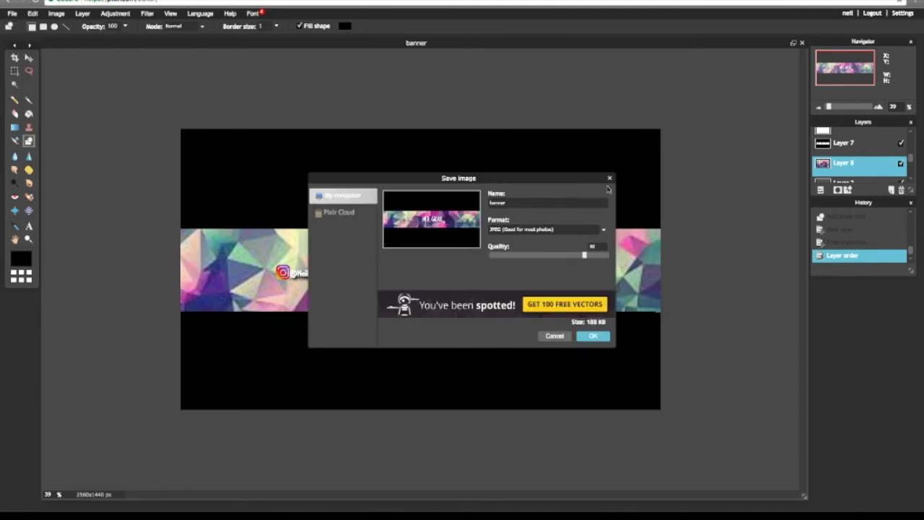
left_click(557, 230)
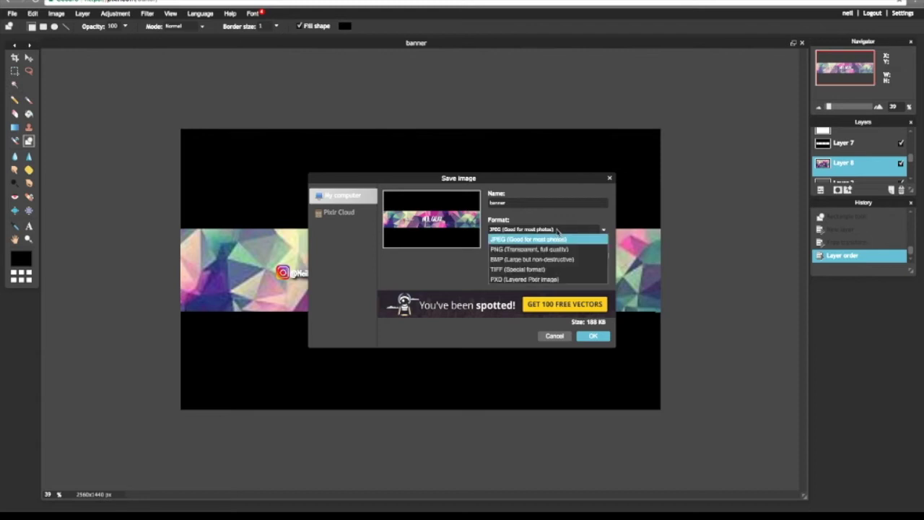
left_click(539, 251)
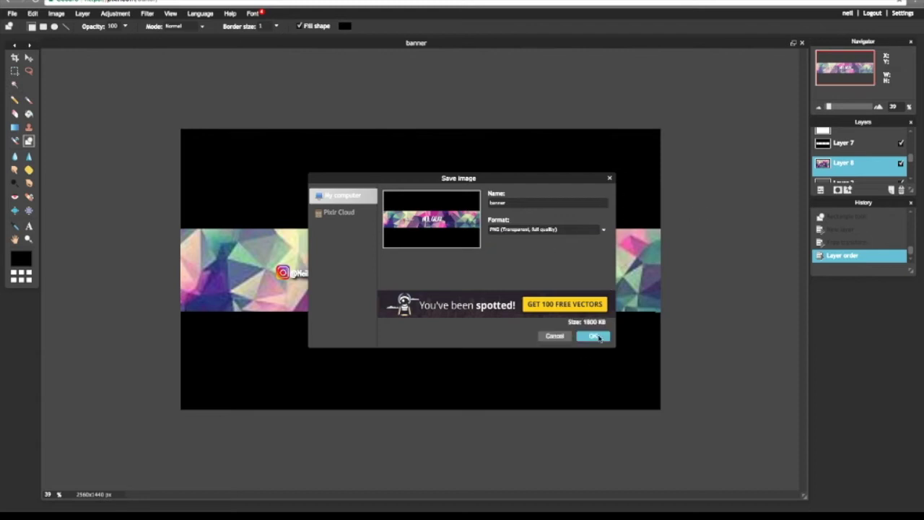
left_click(593, 336)
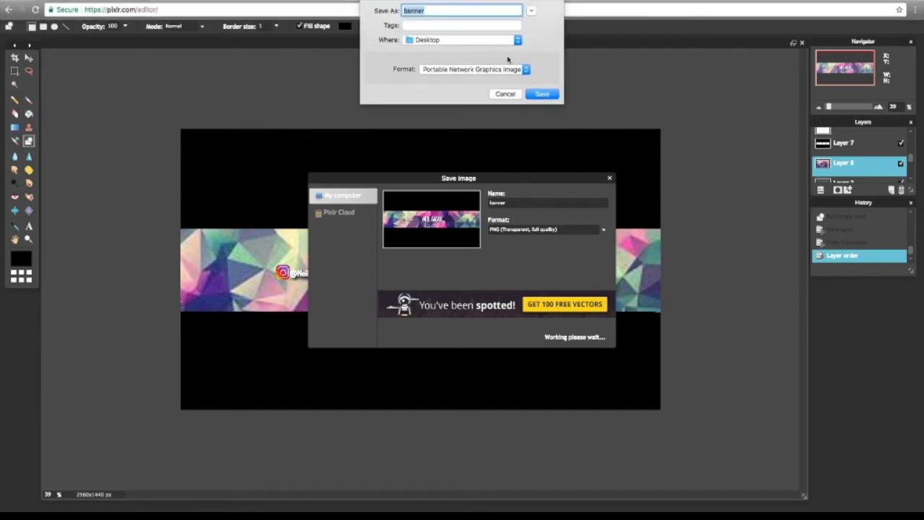
left_click(540, 73)
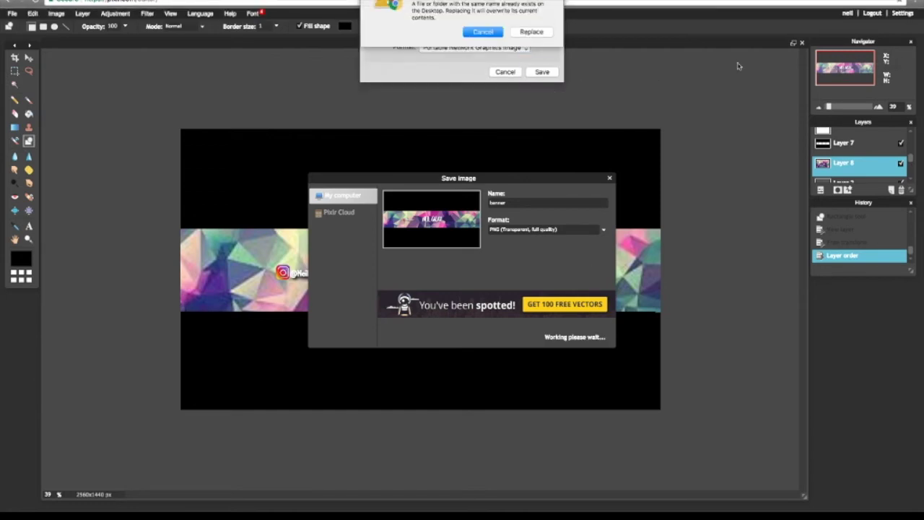
left_click(491, 32)
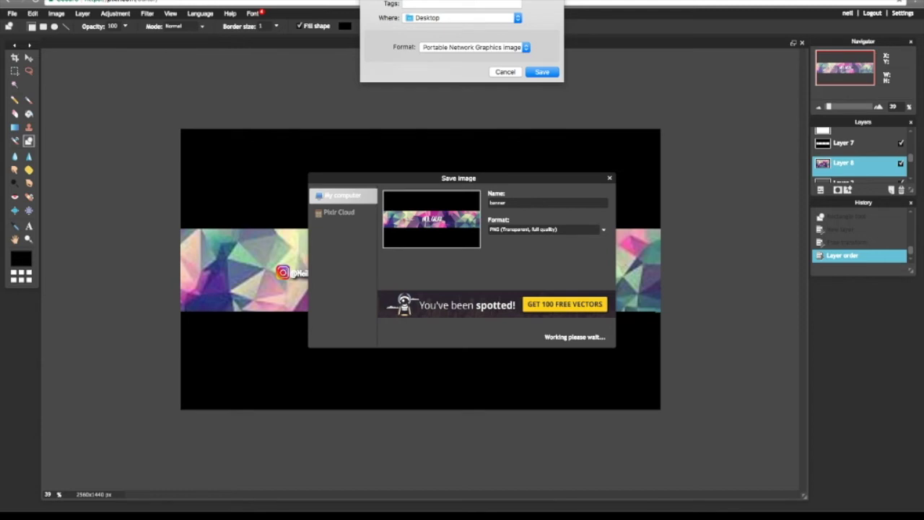
left_click(543, 72)
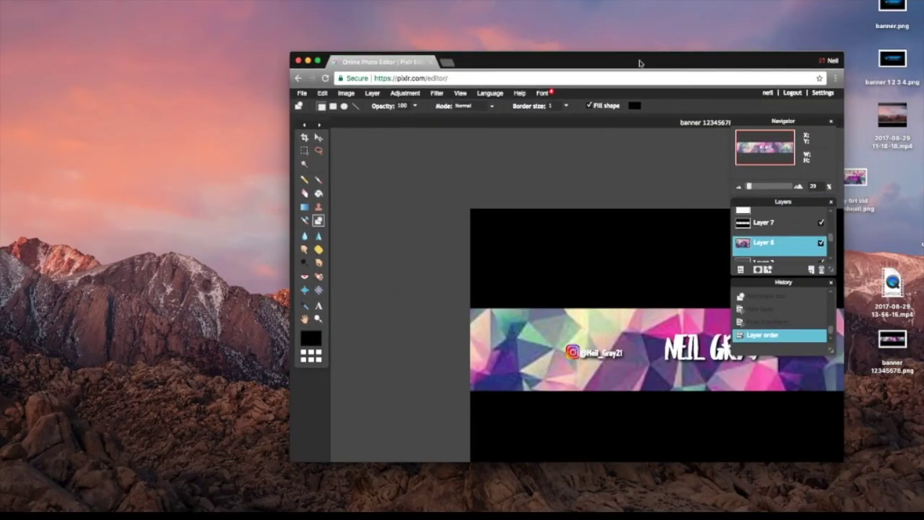
- Select banner 12345678.png on the desktop and close the Chrome window
left_click_drag(639, 64, 582, 73)
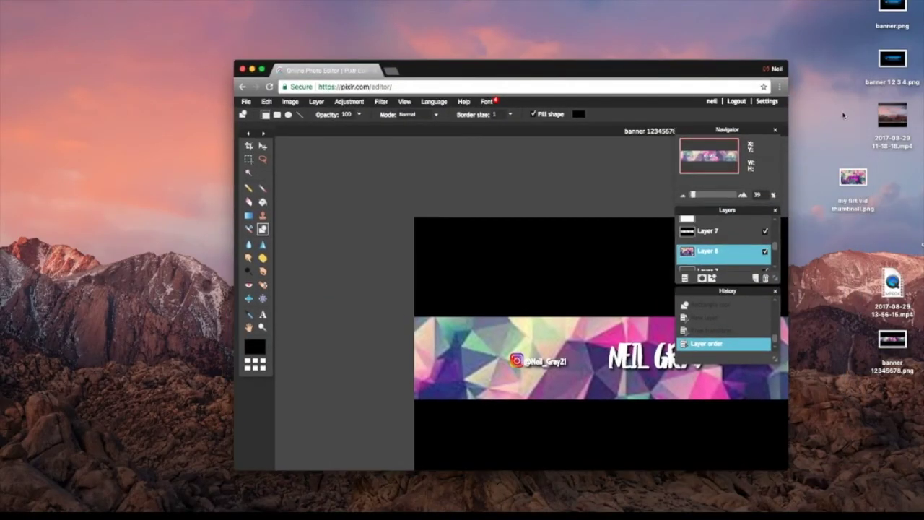
left_click(895, 336)
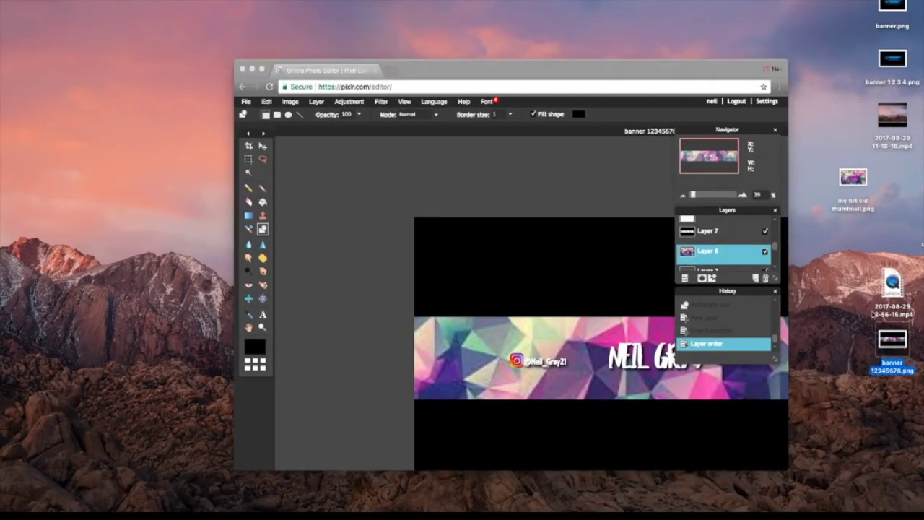
left_click(244, 68)
left_click(514, 159)
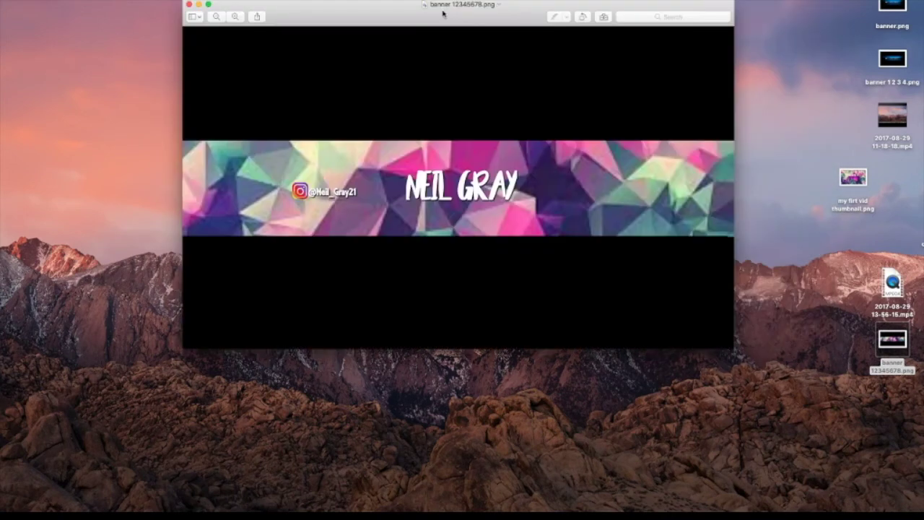
- Move the Preview window of banner 12345678.png down and switch it to full screen
left_click_drag(443, 6, 442, 85)
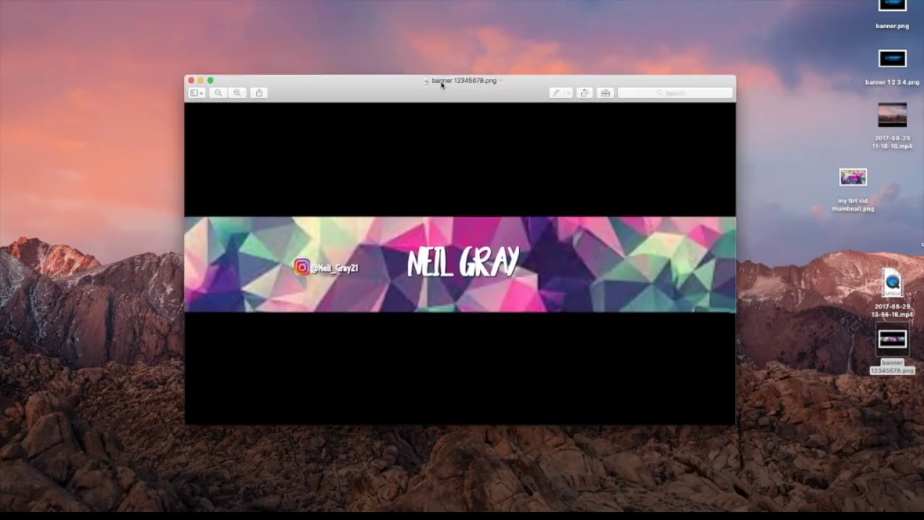
left_click(209, 80)
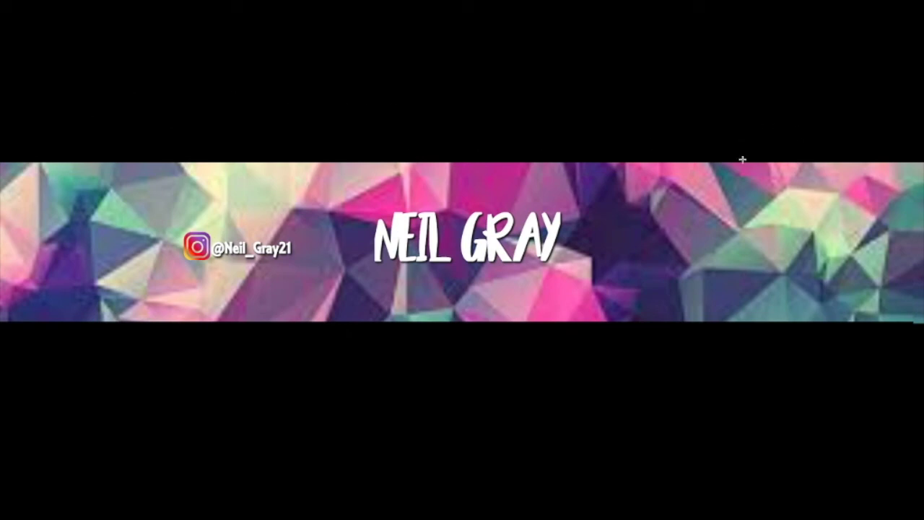
left_click_drag(442, 213, 821, 256)
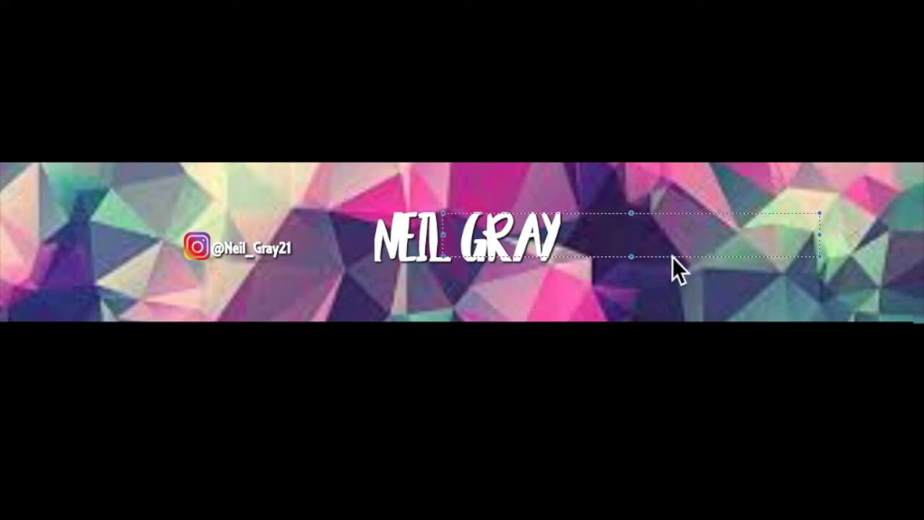